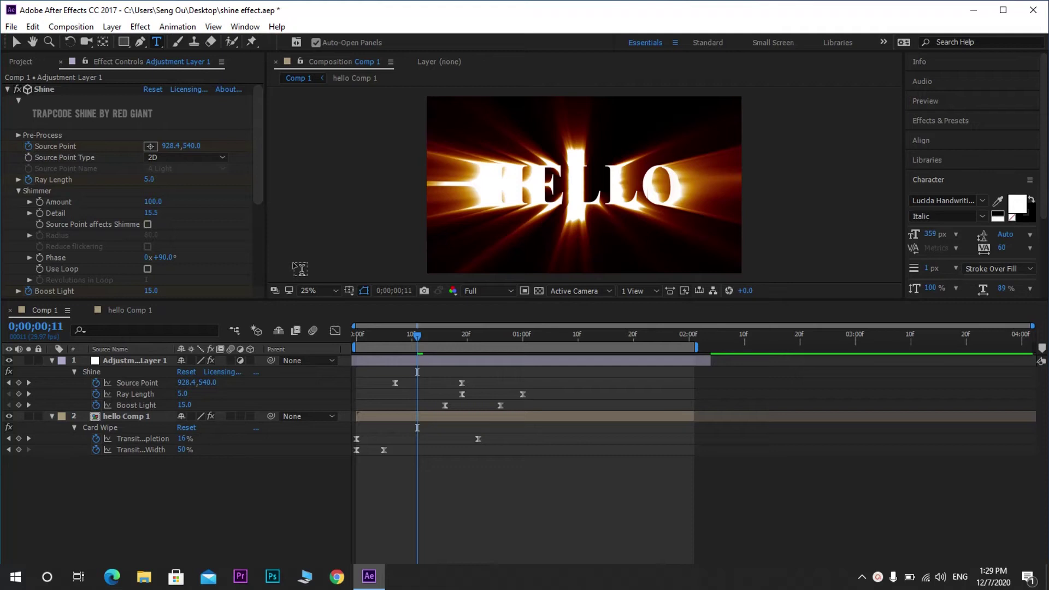
- Scrub through the opening frames of the existing shine animation
left_click(395, 338)
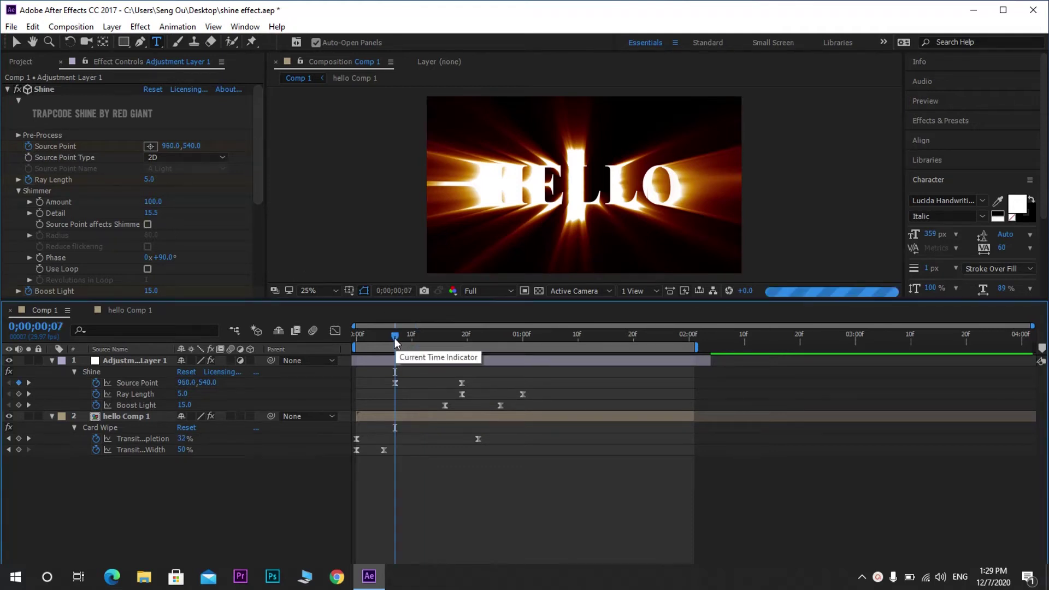
left_click(382, 342)
mouse_move(382, 343)
left_mouse_down()
mouse_move(373, 345)
mouse_move(474, 344)
mouse_move(356, 358)
mouse_move(605, 364)
mouse_move(489, 350)
left_mouse_up()
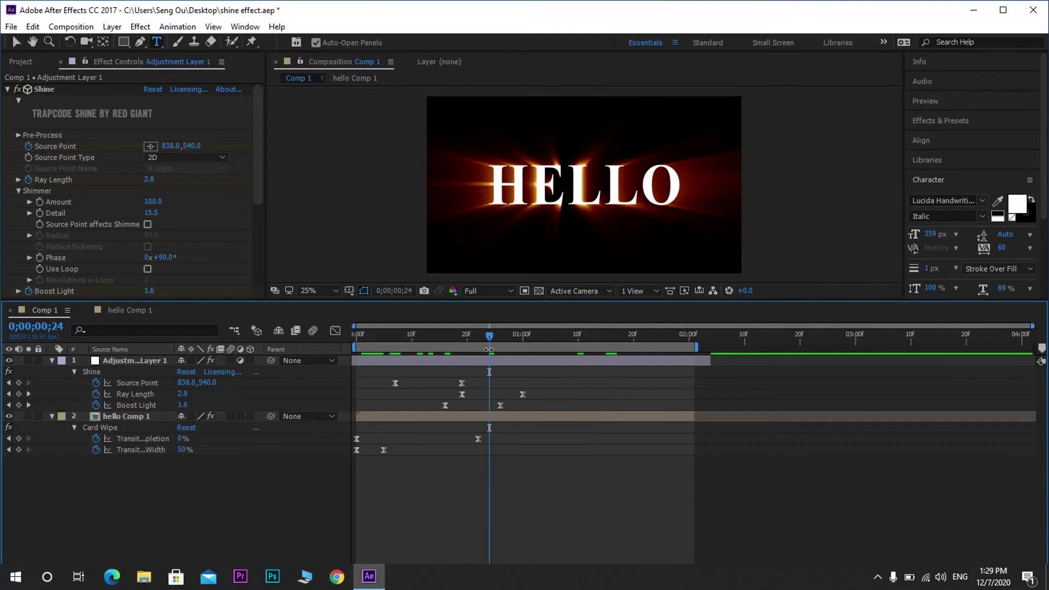
- Create a new composition, Comp 2, with a text layer reading hello
key("ctrl+n")
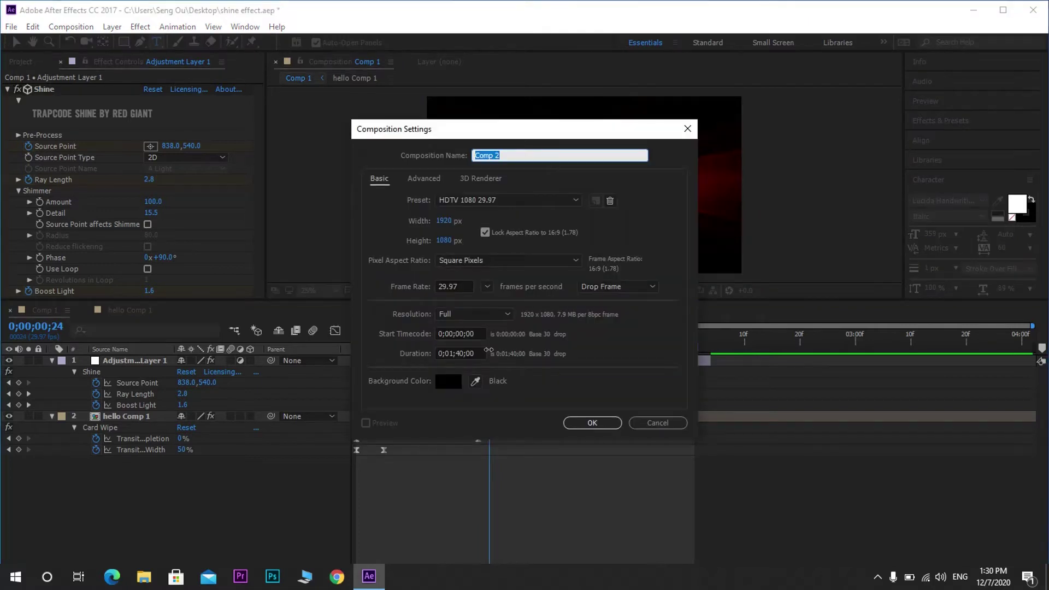
key("Return")
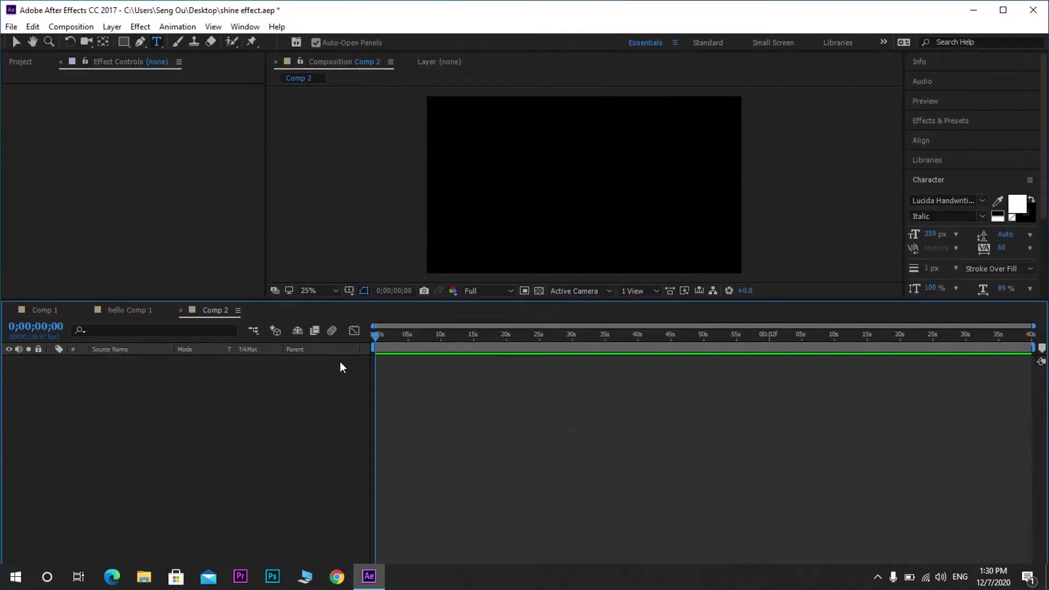
right_click(200, 439)
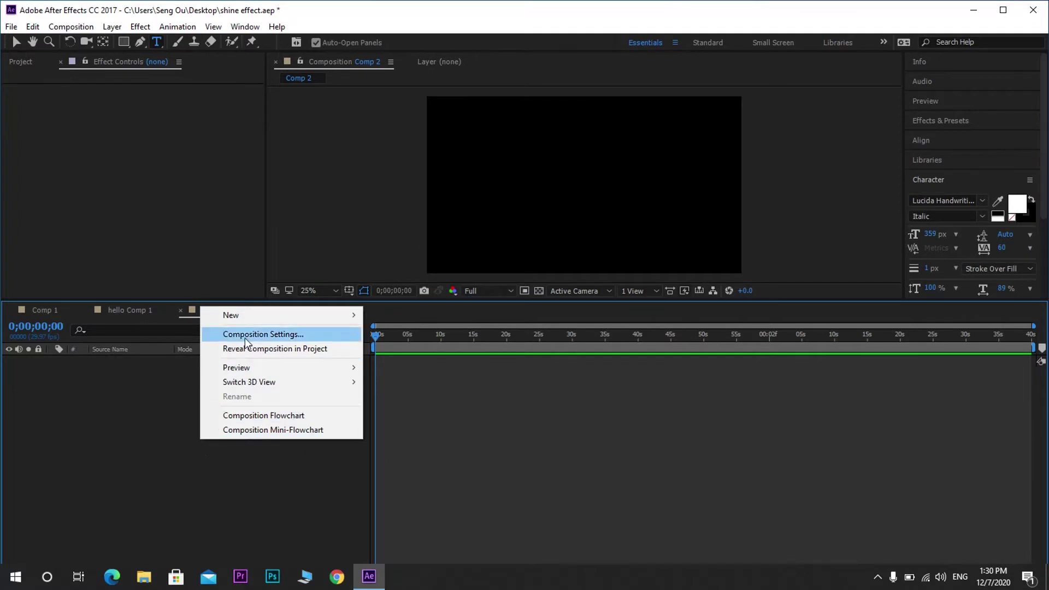
mouse_move(261, 318)
left_click(434, 335)
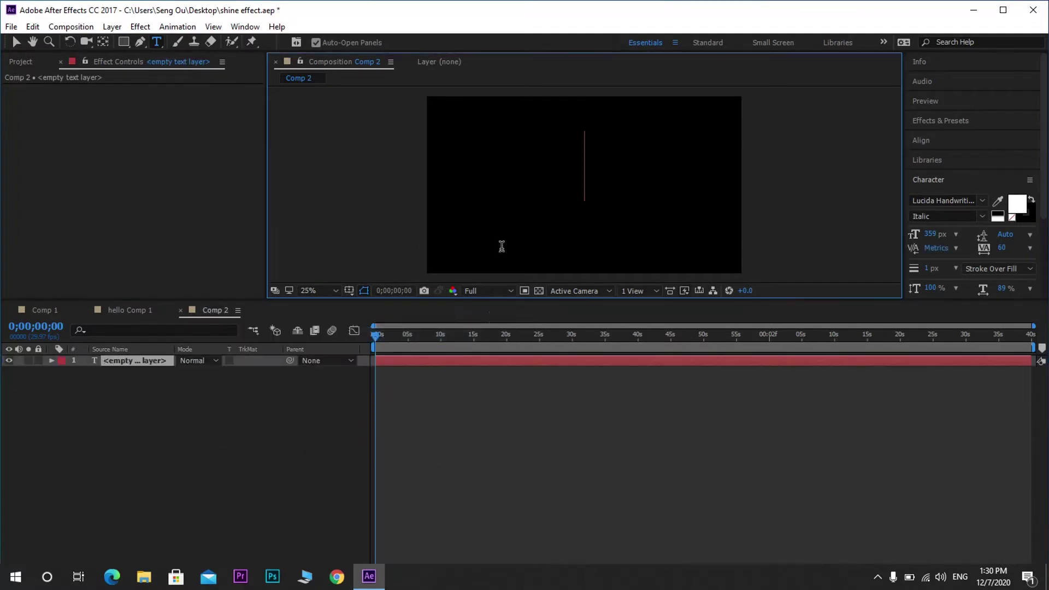
type("he")
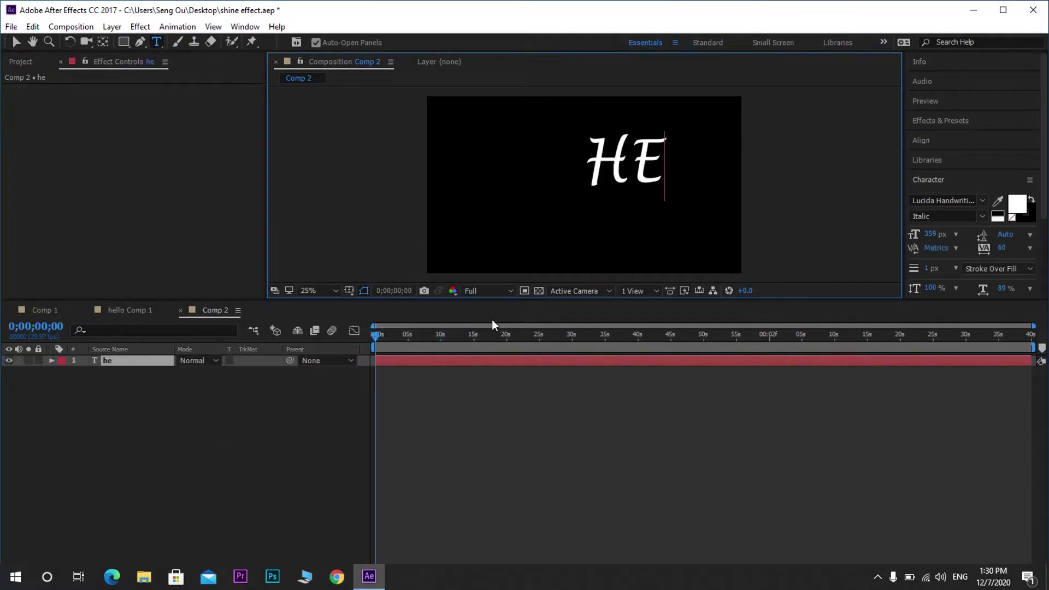
type("ll")
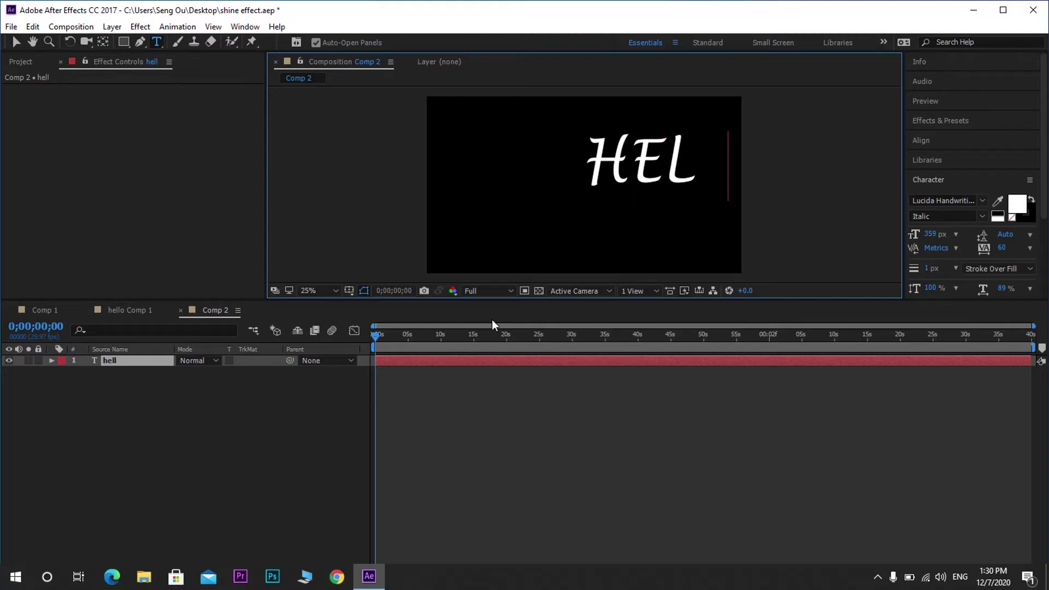
type("o")
- Set the HELLO text's font to Magneto Bold
key("ctrl+a")
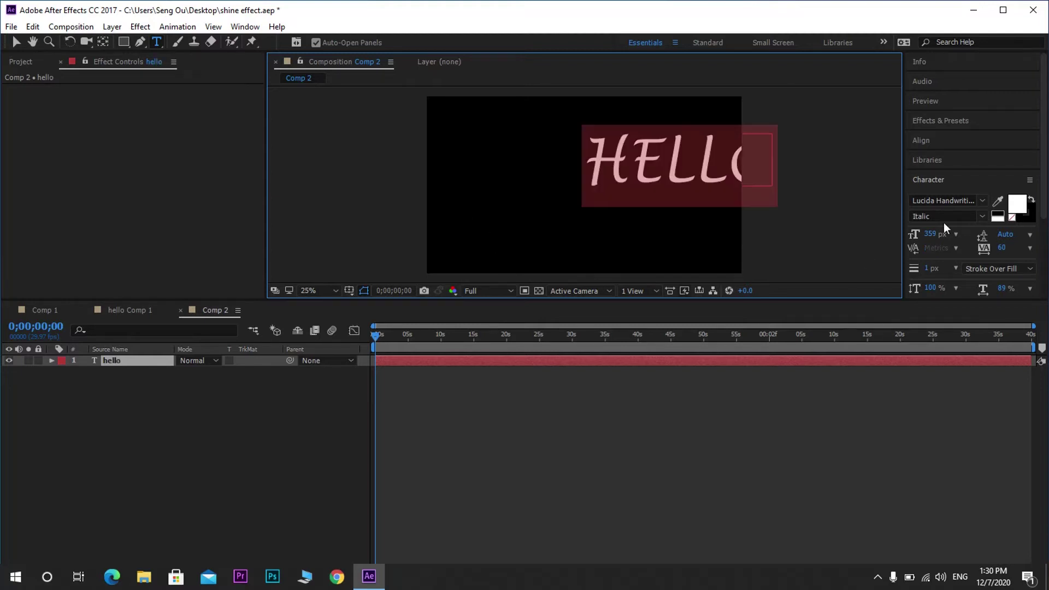
left_click(931, 201)
key("Down")
key("Down")
key("Down")
key("Down")
key("Down")
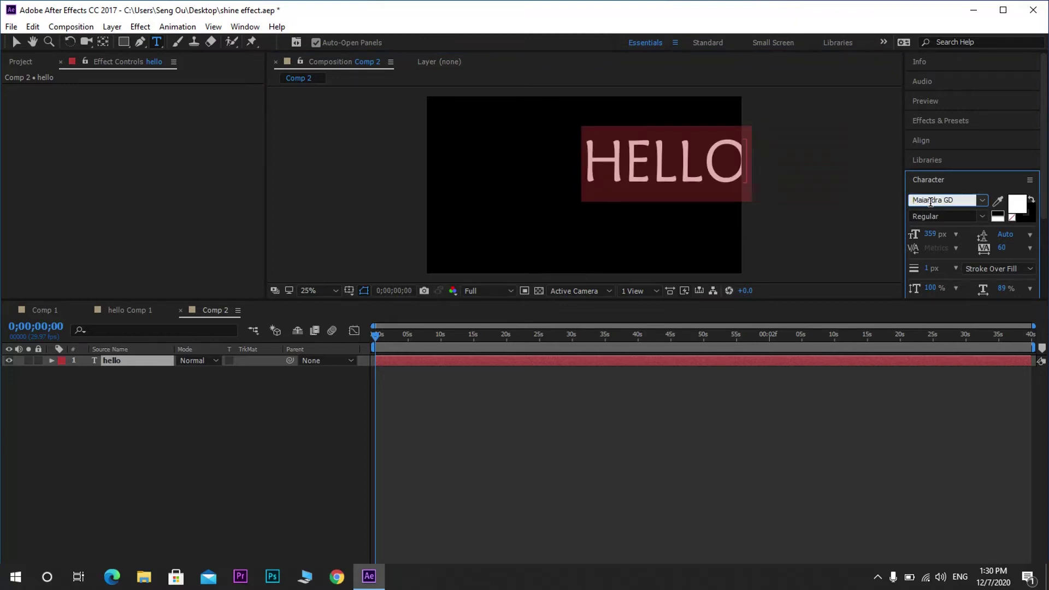
key("Up")
key("Down")
key("Up")
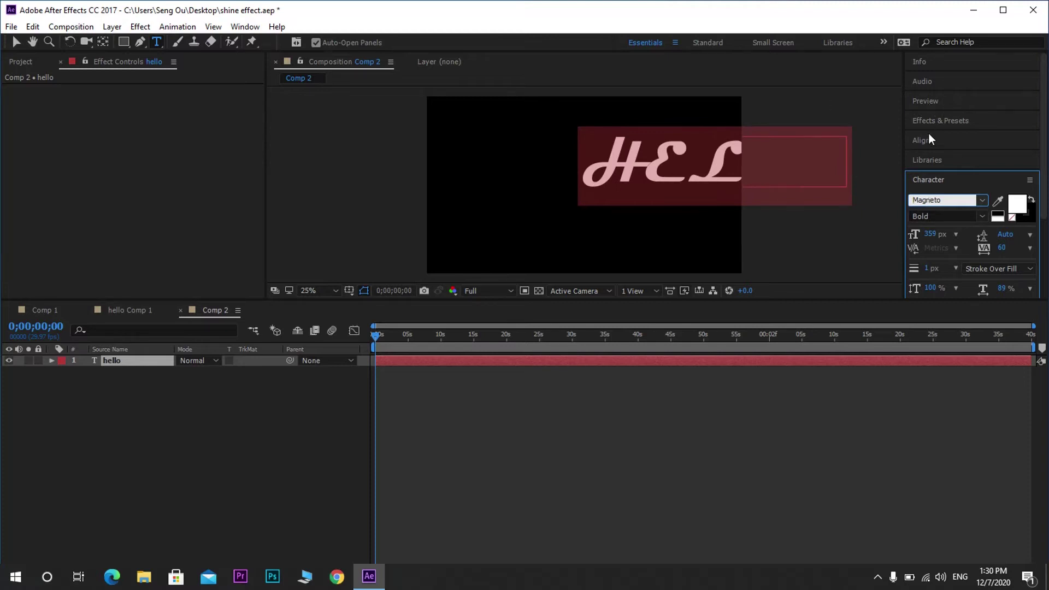
- Centre HELLO horizontally and vertically in the composition
left_click(930, 140)
left_click(936, 174)
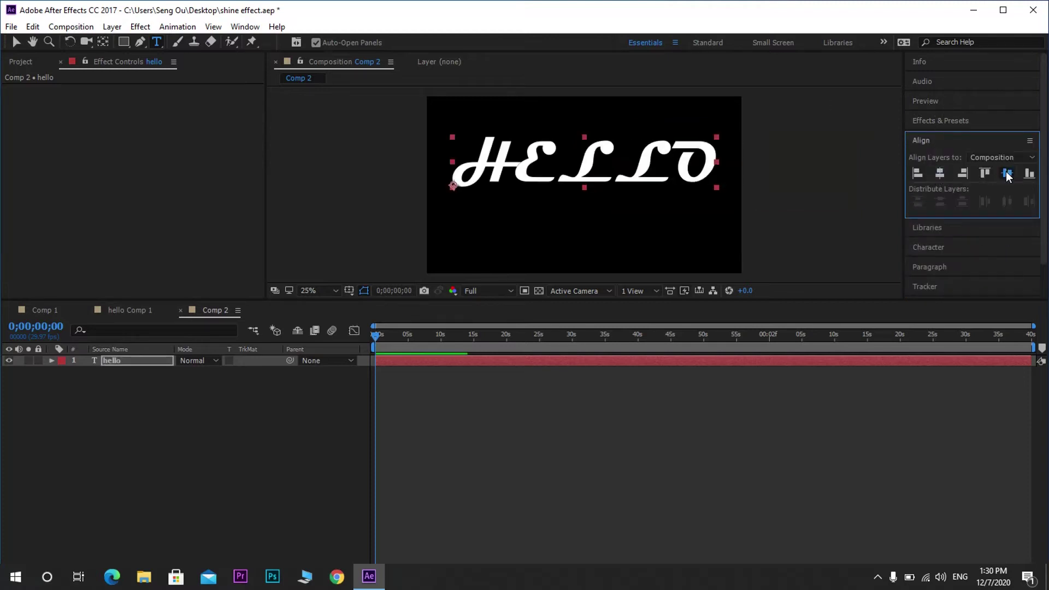
left_click(1006, 173)
left_click(97, 438)
left_click(118, 363)
- Pre-compose the hello layer into hello Comp 2
right_click(118, 363)
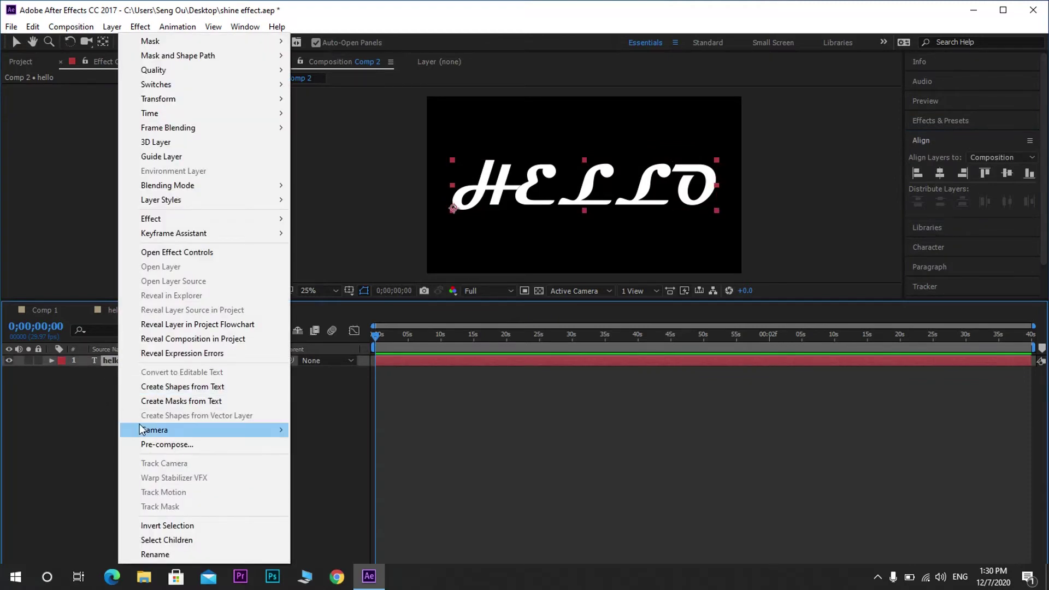
left_click(159, 446)
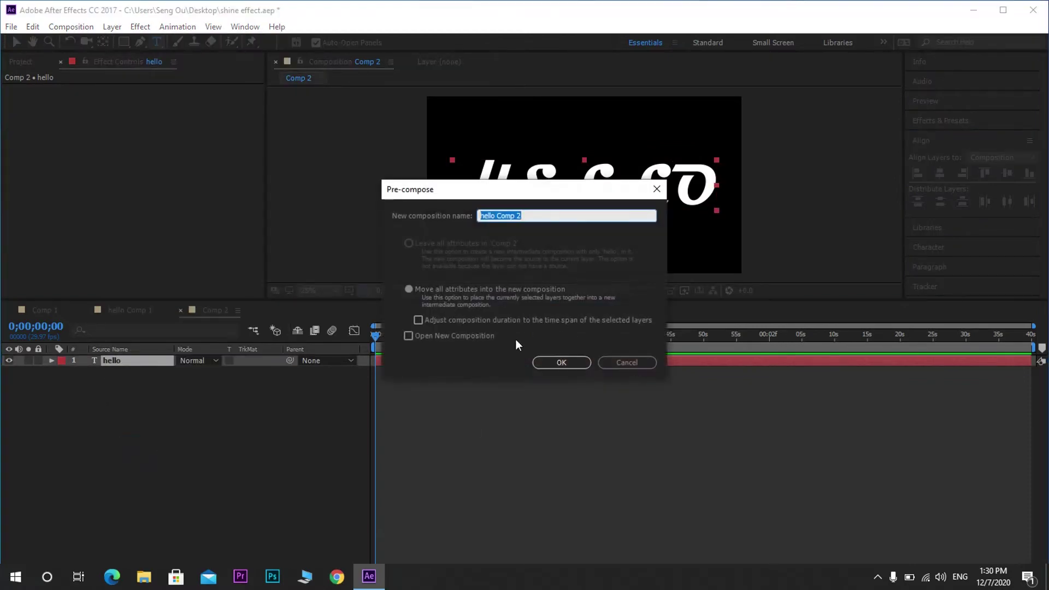
left_click(565, 363)
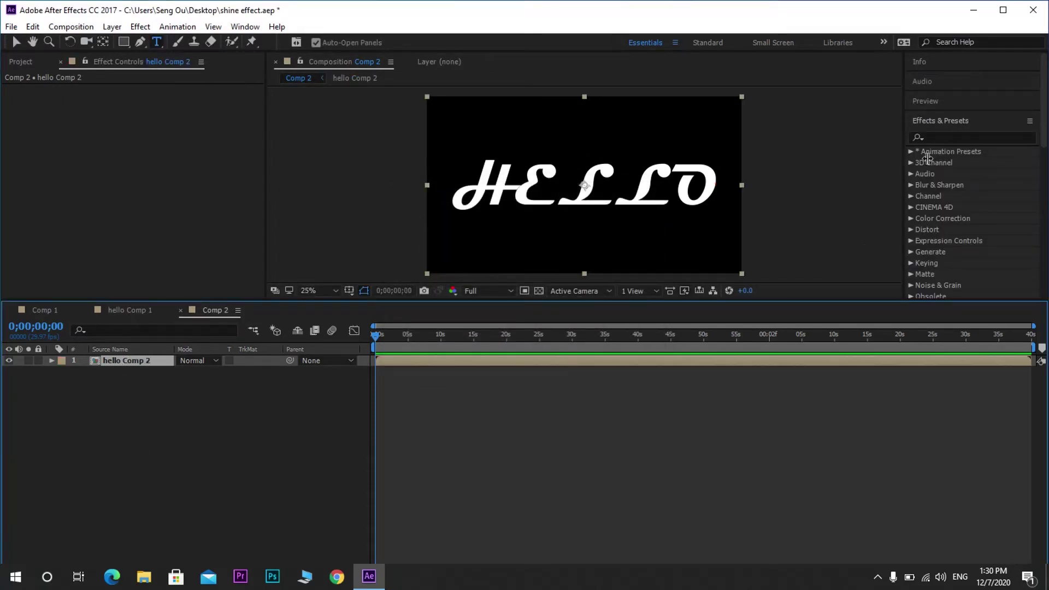
- Find Card Wipe in Effects & Presets and apply it to hello Comp 2
left_click(938, 136)
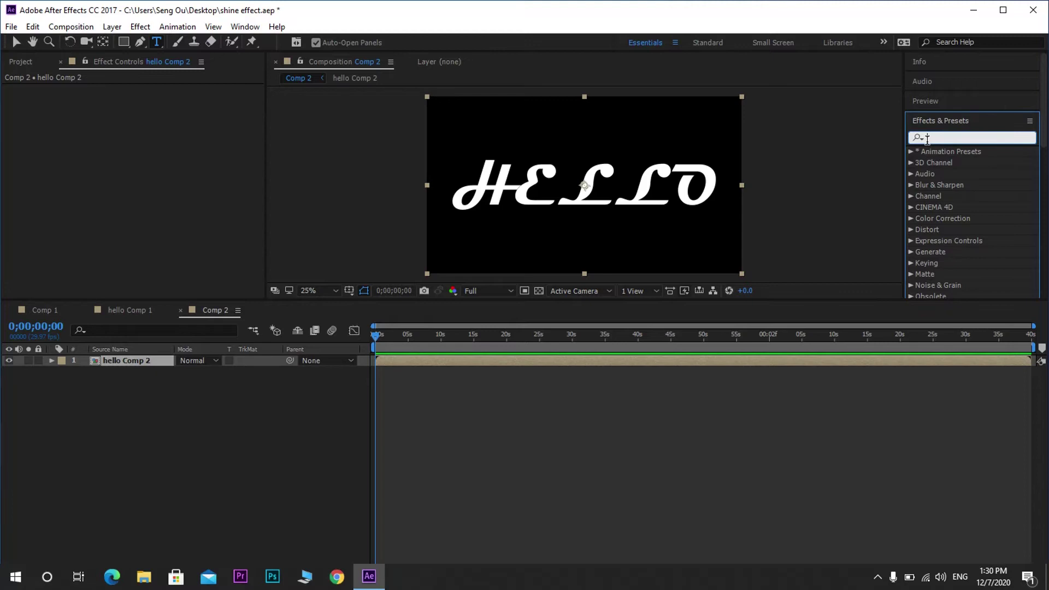
type("card")
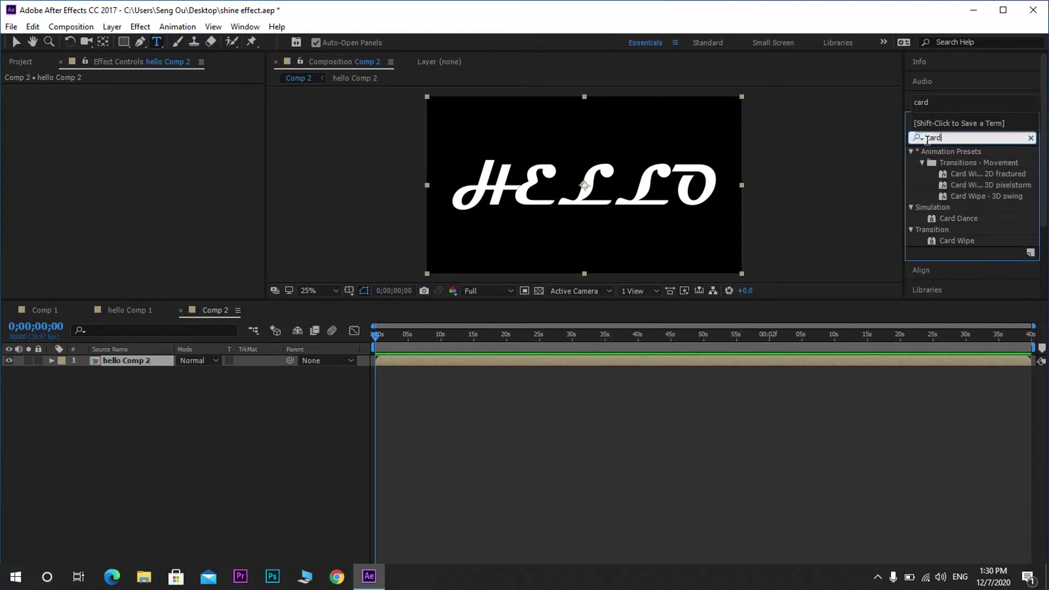
left_click_drag(956, 240, 582, 208)
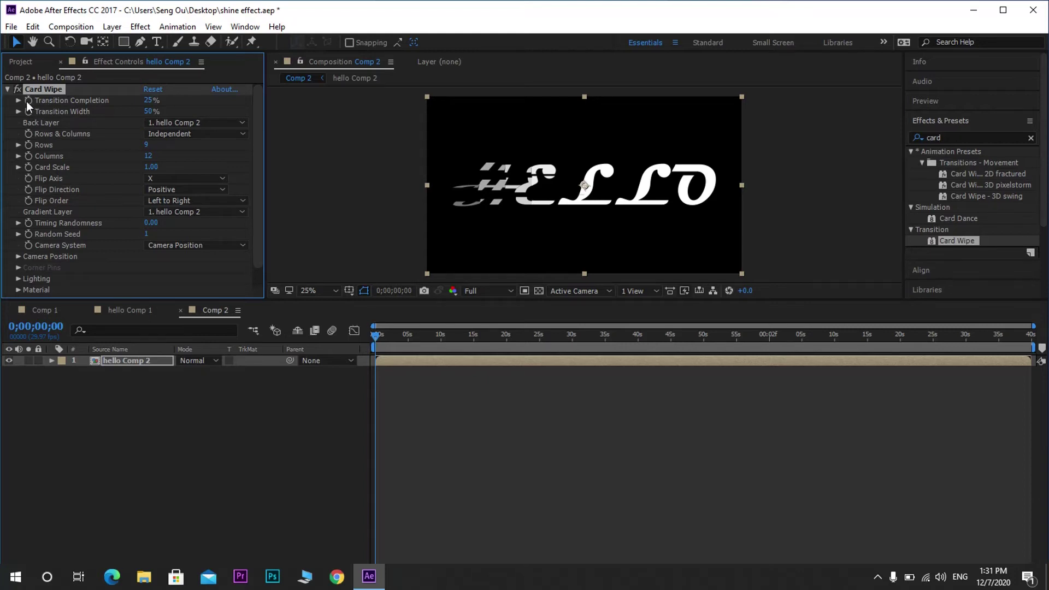
- Keyframe Card Wipe's Transition Completion at 50%, then 0% at 0;00;08;03
left_click(148, 101)
type("50")
key("Return")
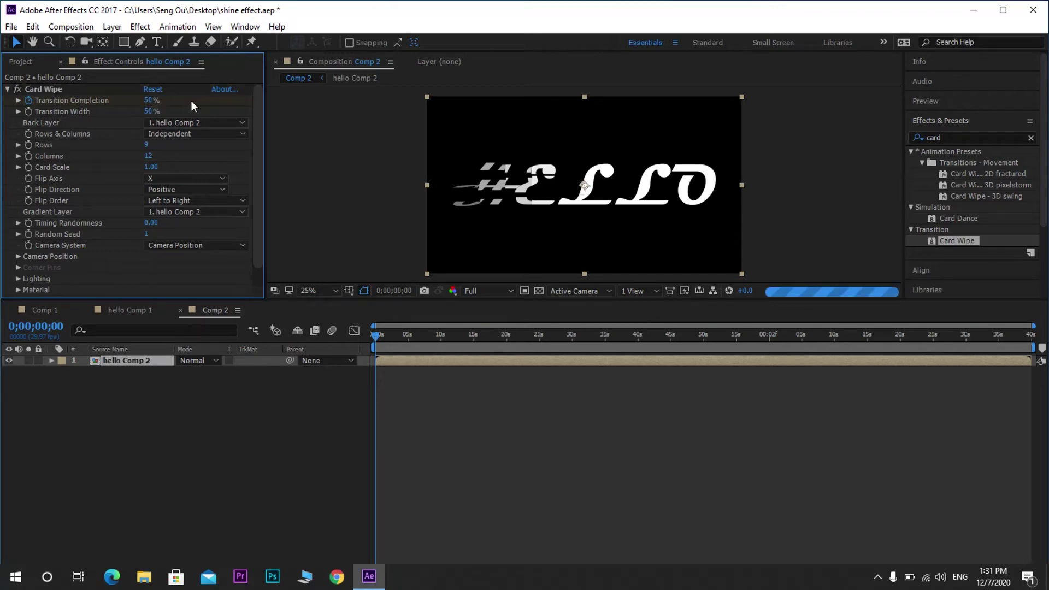
left_click_drag(391, 331, 429, 337)
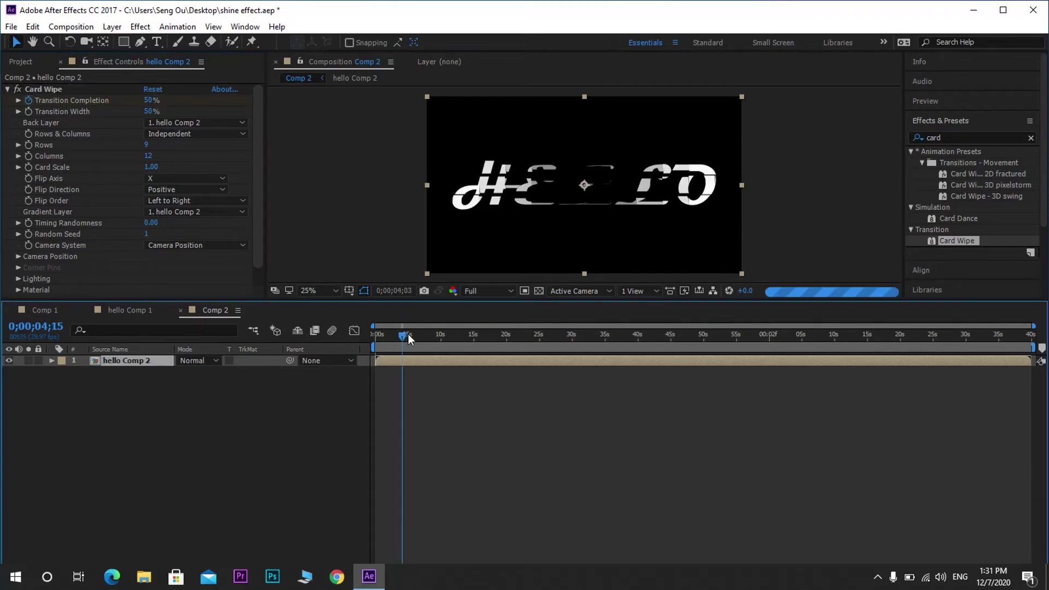
left_click(149, 101)
type("0")
left_click(417, 361)
key("u")
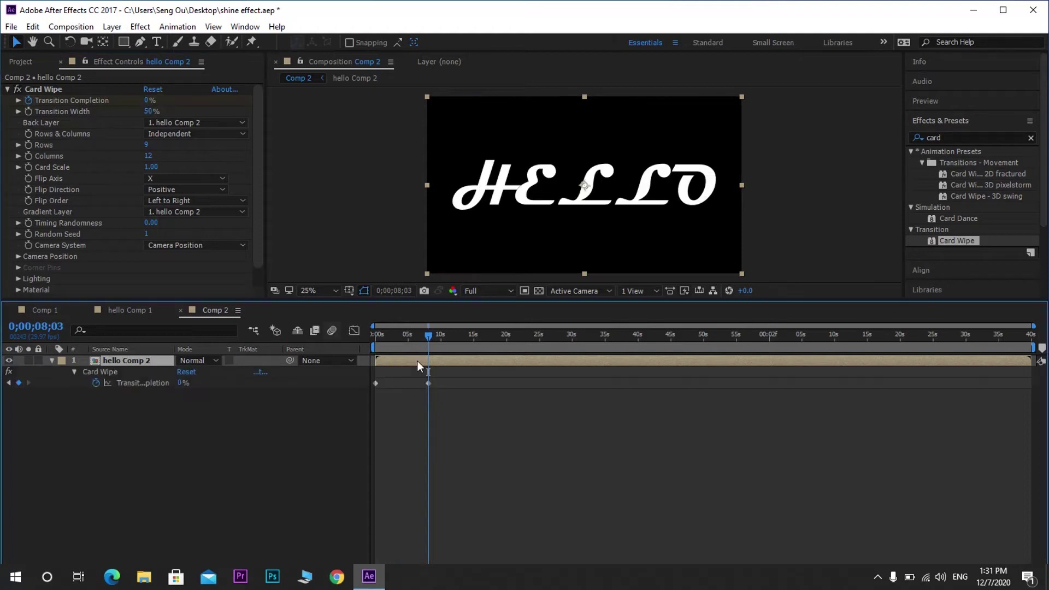
left_click_drag(431, 339, 376, 335)
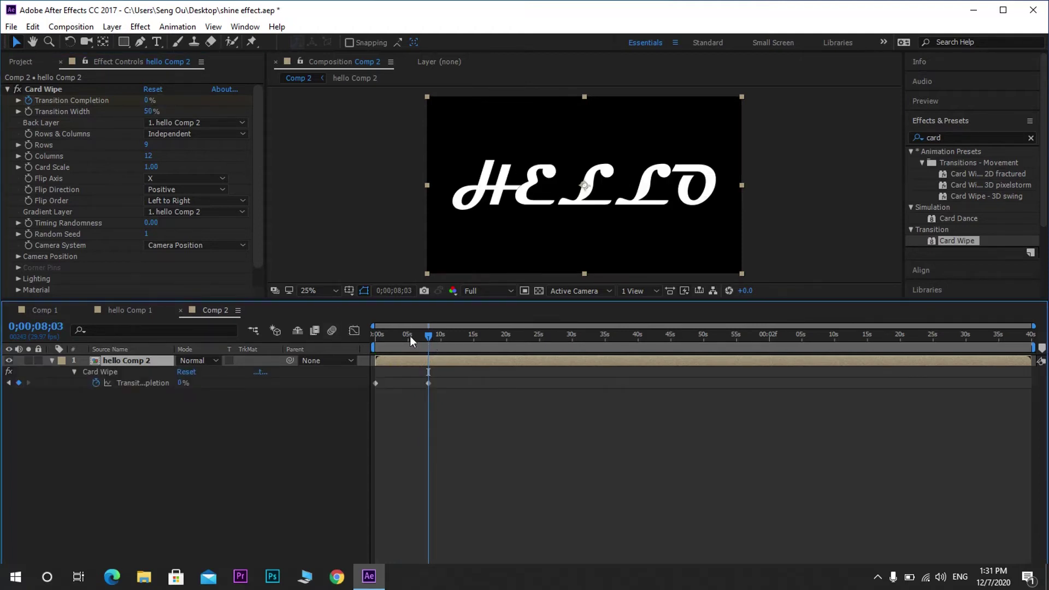
- Keyframe Transition Width from 100% at frame 0 to 50% around frame 6
left_click(27, 111)
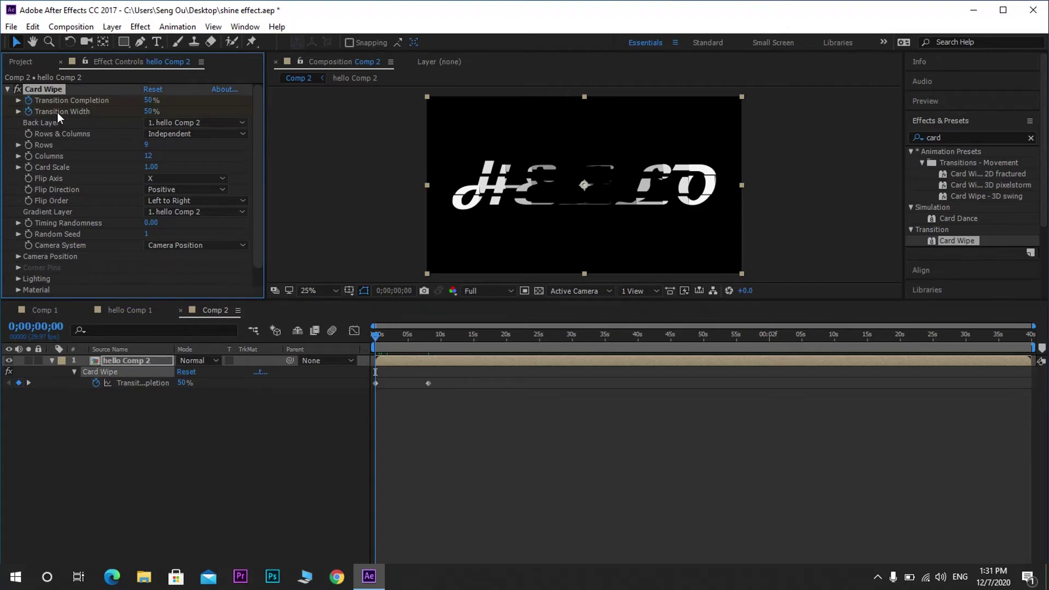
left_click(150, 111)
type("100")
key("Return")
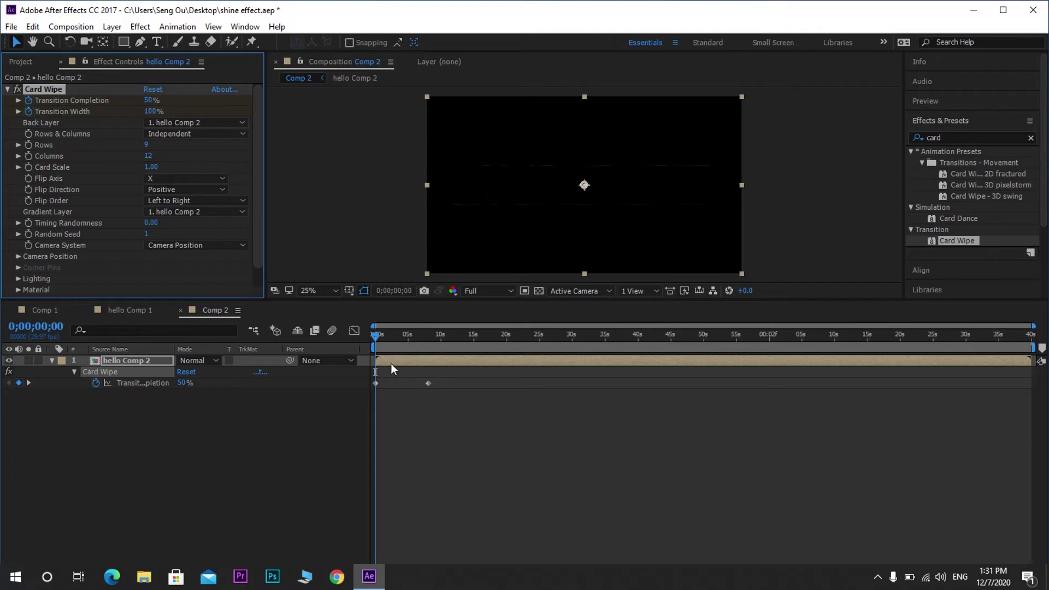
key("semicolon")
left_click_drag(548, 336, 576, 339)
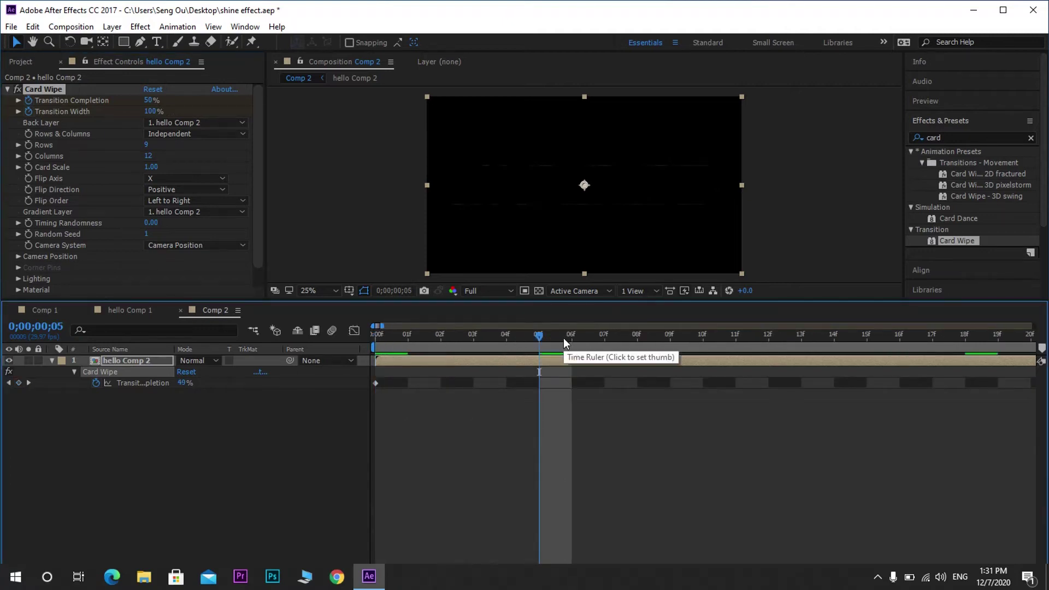
left_click(153, 112)
type("50")
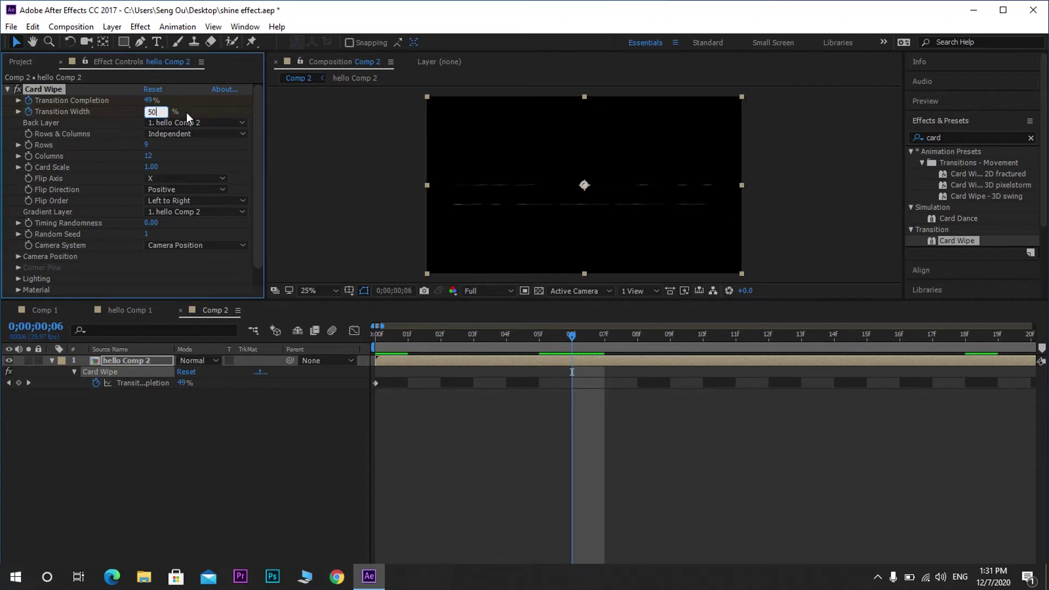
key("Return")
key("space")
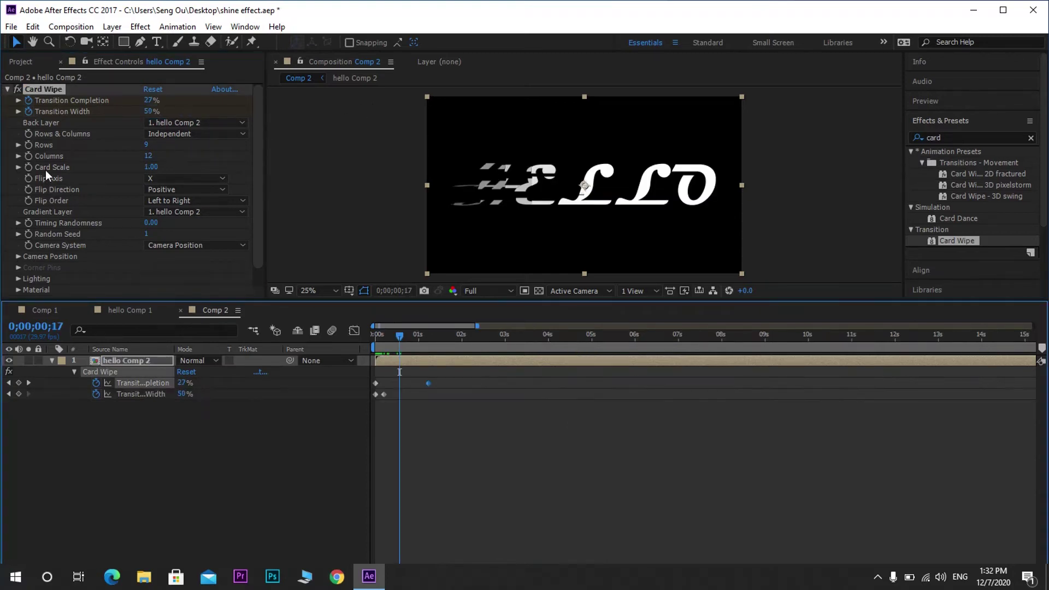
- Set Card Wipe to 1 row and 20 columns with Right to Left flip order
left_click(45, 146)
left_click(146, 146)
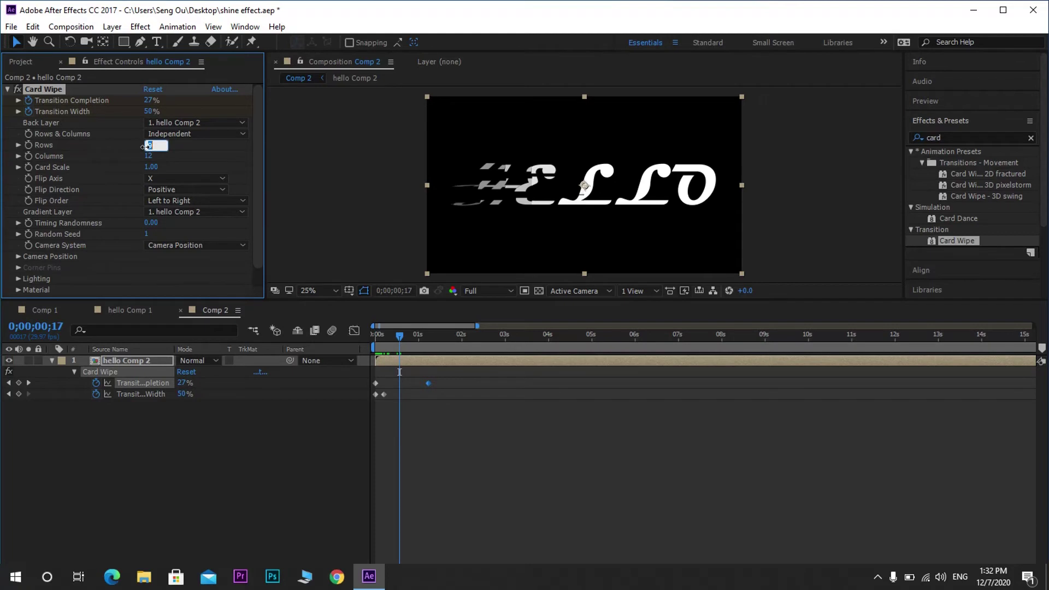
type("1")
left_click(195, 147)
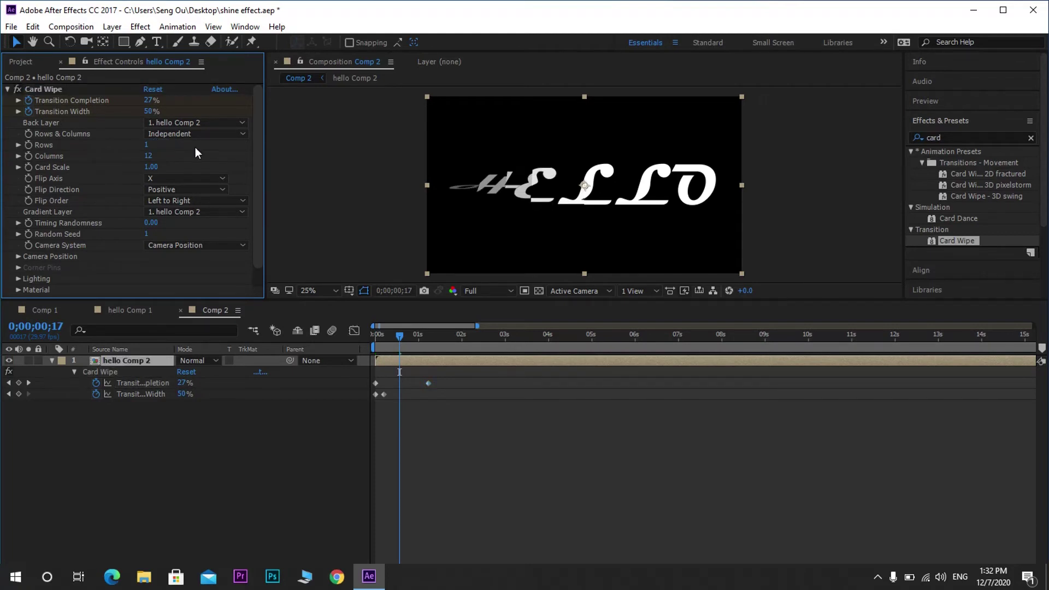
left_click(148, 155)
type("20")
key("Return")
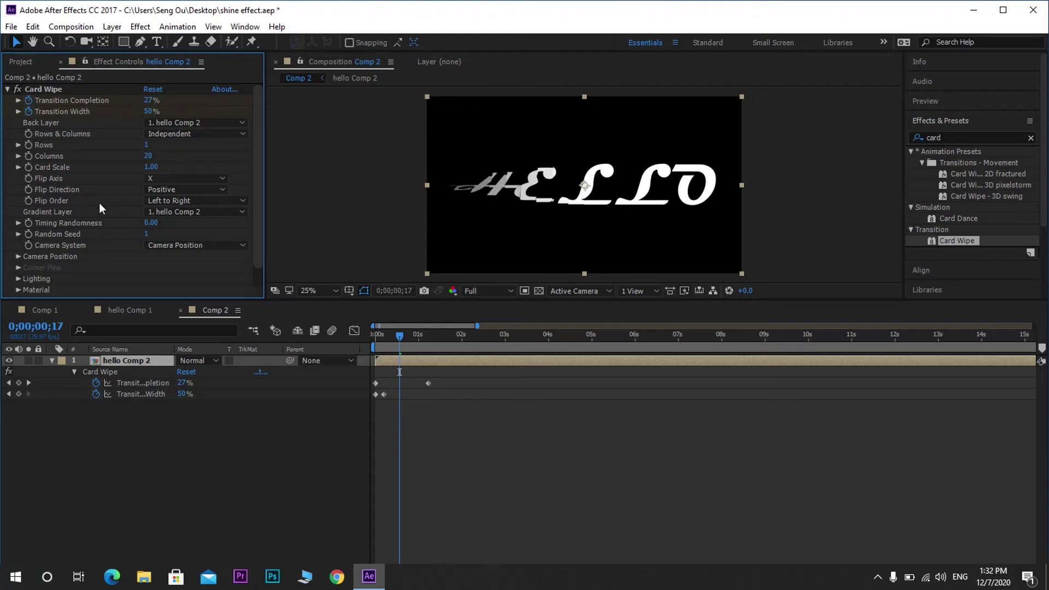
left_click(163, 200)
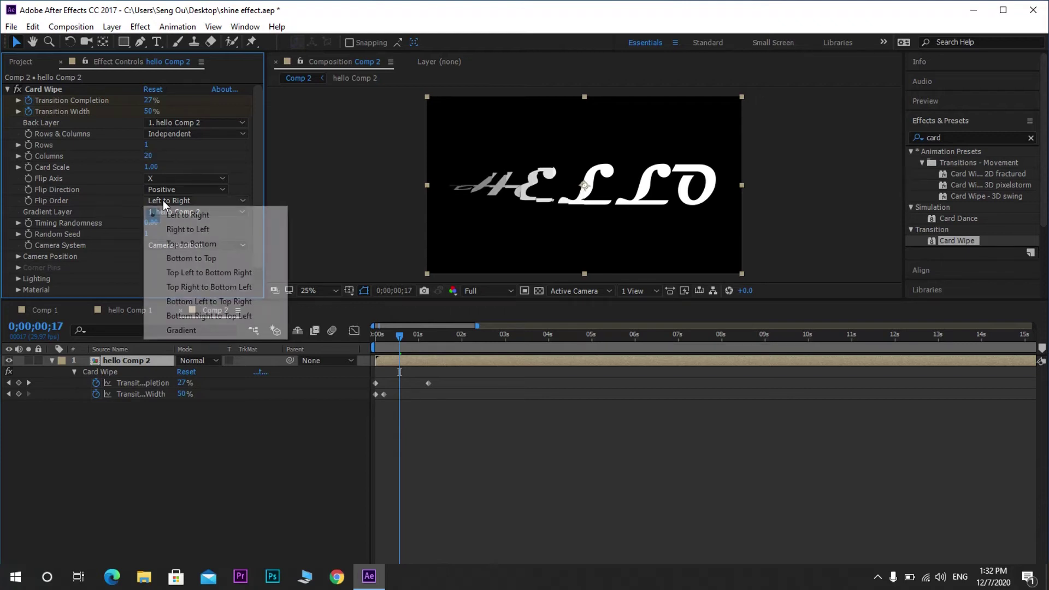
left_click(188, 230)
left_click_drag(372, 344, 435, 354)
- Add Adjustment Layer 2 above hello Comp 2 and clear the card effect search
key("equal")
right_click(179, 452)
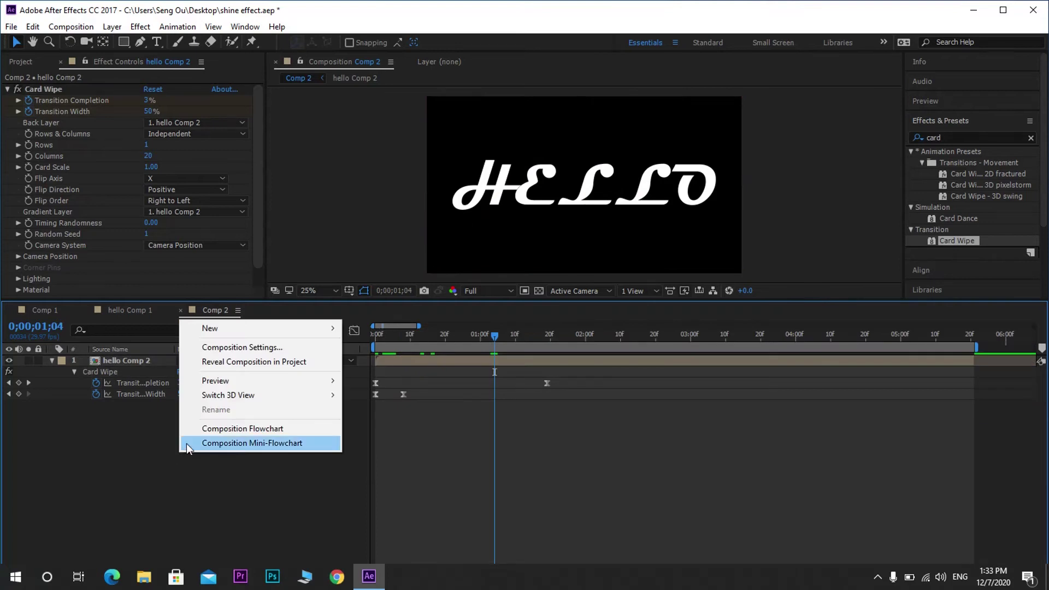
mouse_move(238, 330)
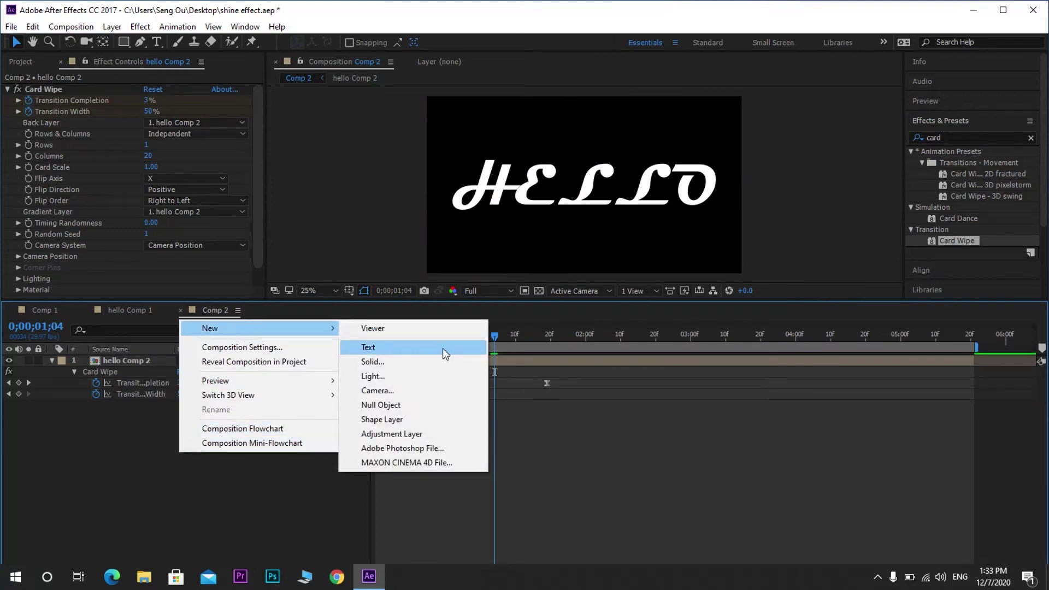
left_click(451, 434)
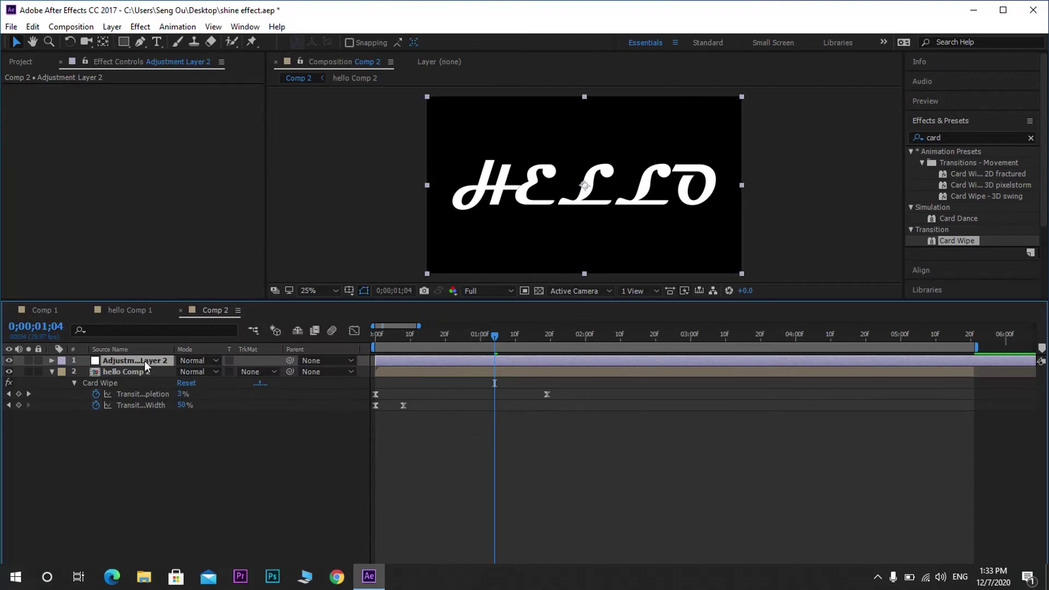
left_click(1030, 138)
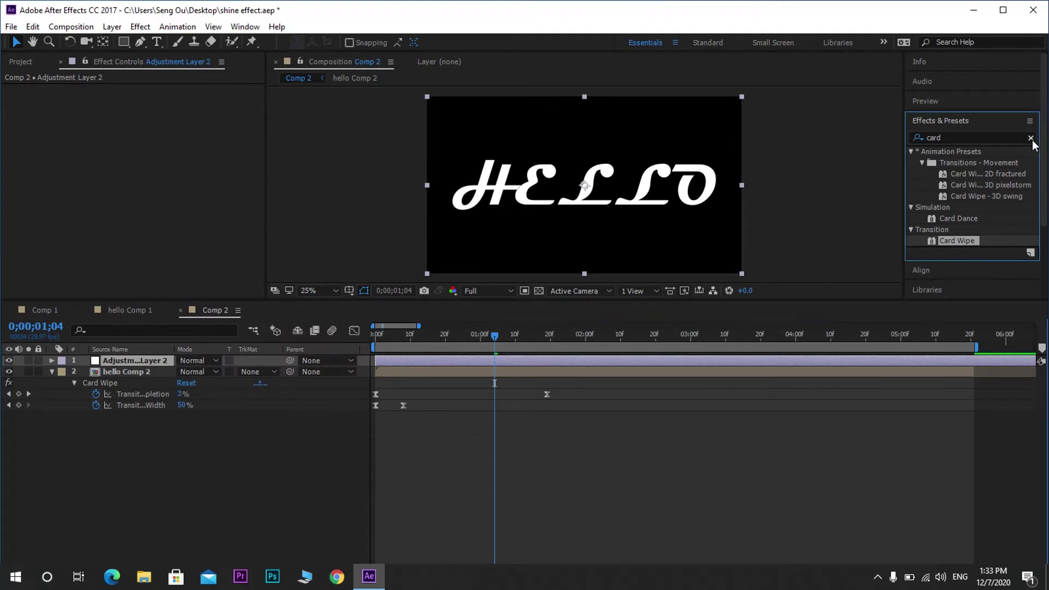
- Apply the Shine effect to Adjustment Layer 2 and preview the rays
type("shine")
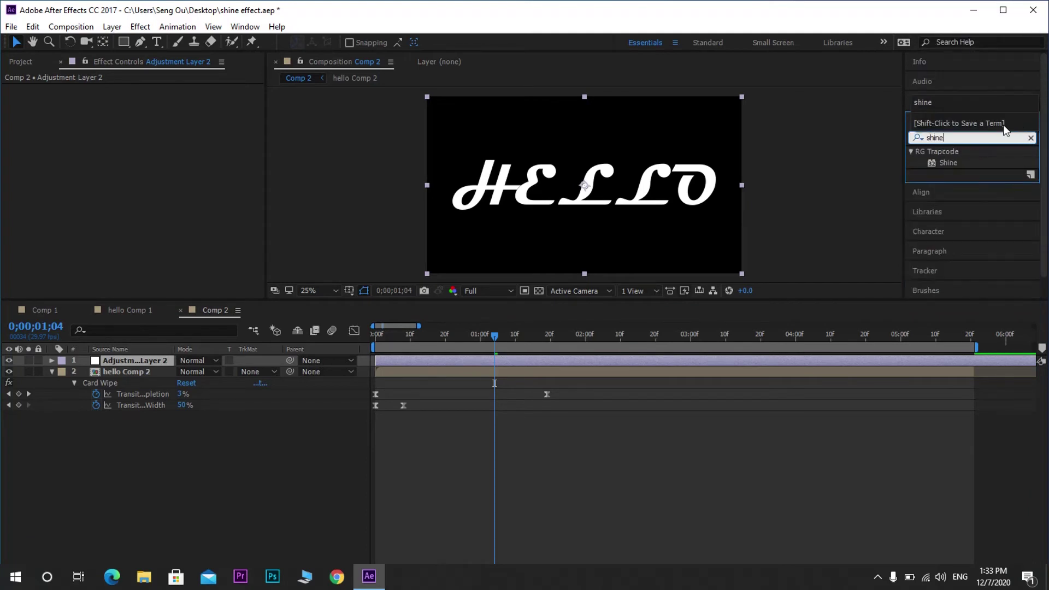
mouse_move(946, 163)
left_mouse_down()
mouse_move(122, 457)
mouse_move(139, 362)
left_mouse_up()
key("space")
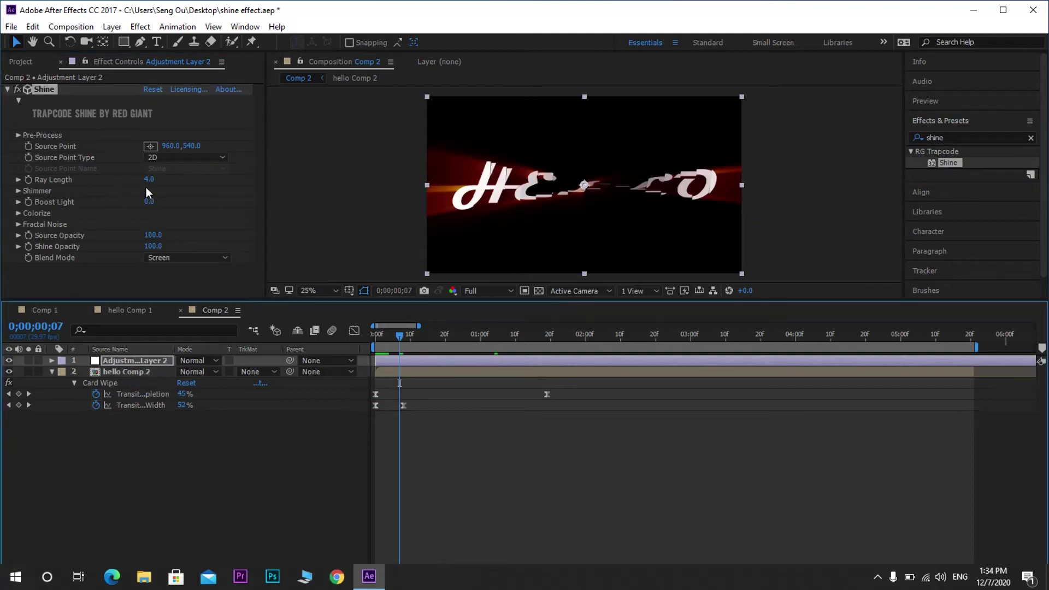
- Set Shine's Ray Length to 5 and Boost Light to 15
left_click(148, 180)
type("5")
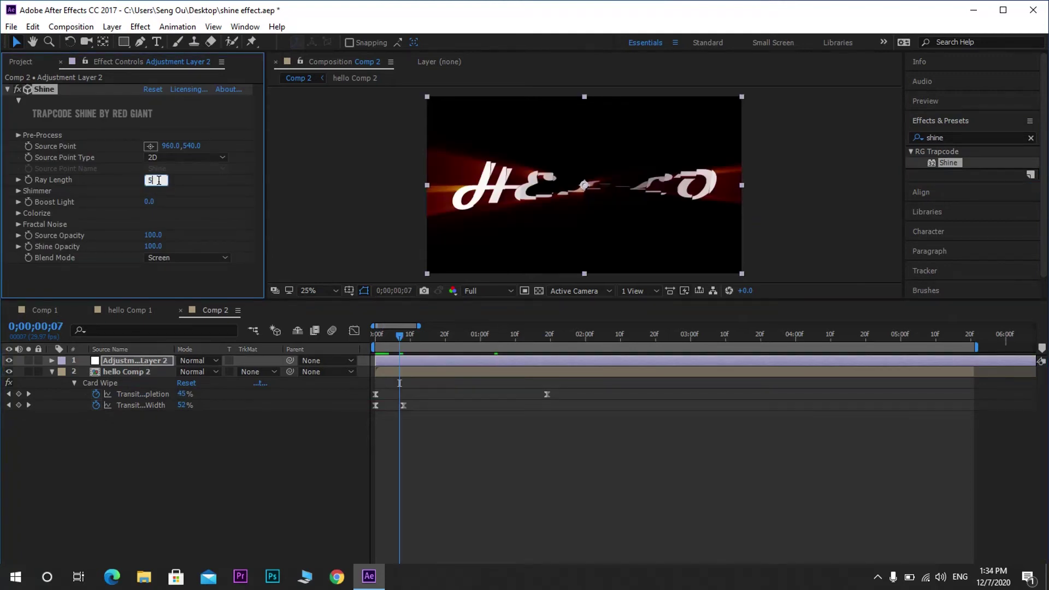
left_click(201, 189)
left_click(148, 203)
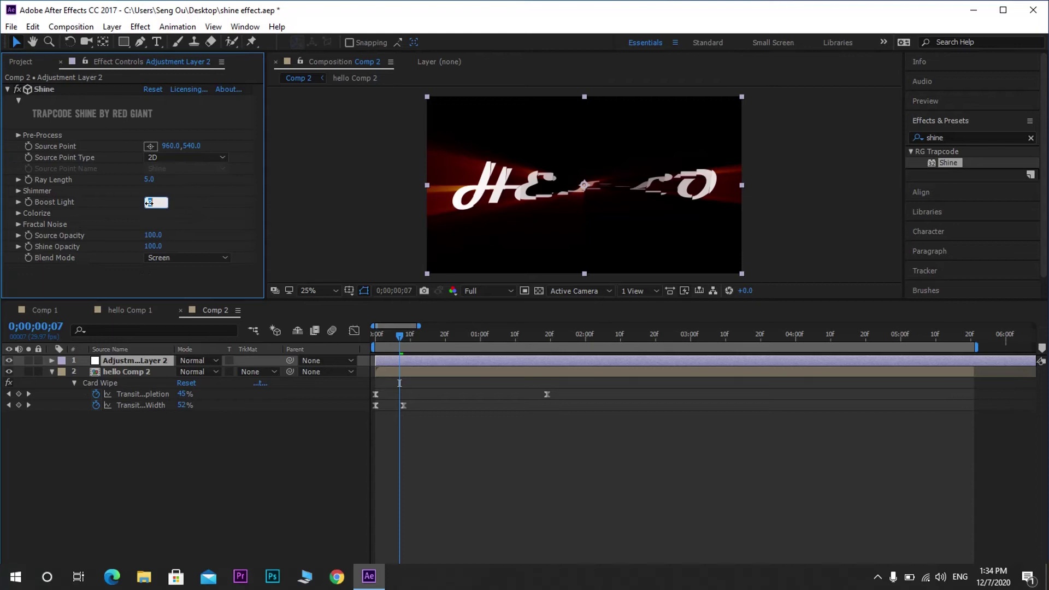
type("15")
left_click(208, 206)
- Keyframe Shine's Source Point at one second, then shift it right to 1113,540 at frame 15
left_click(480, 334)
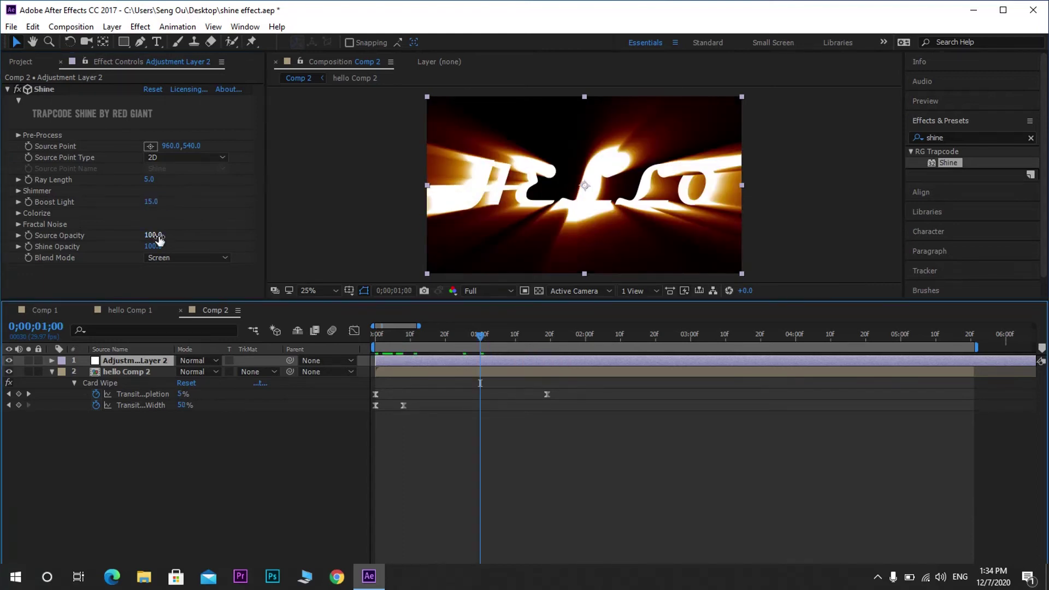
left_click(28, 146)
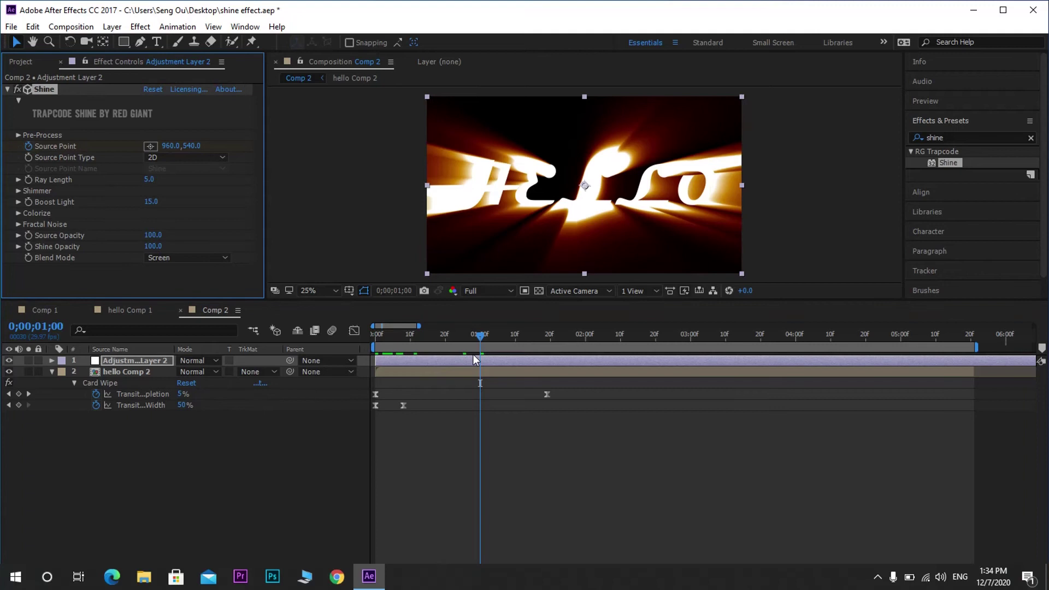
key("u")
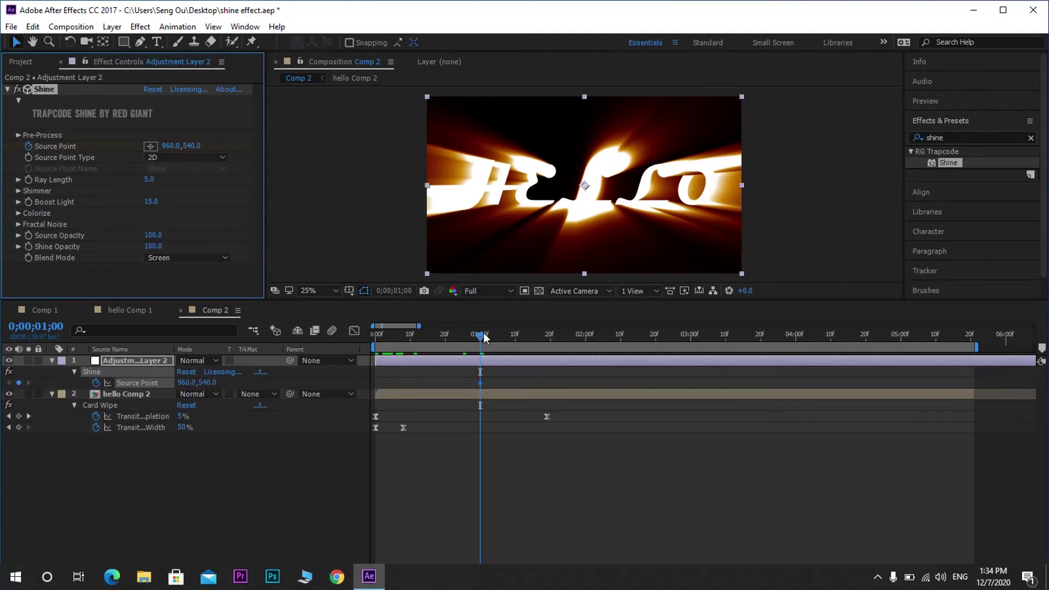
left_click(465, 336)
left_click_drag(461, 339, 428, 341)
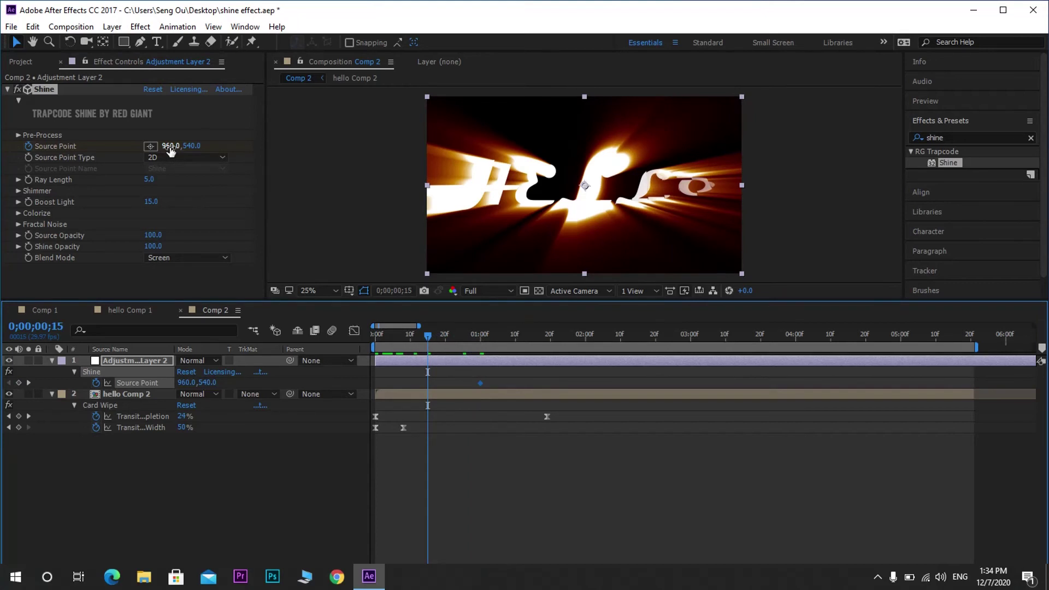
left_click_drag(171, 152, 297, 175)
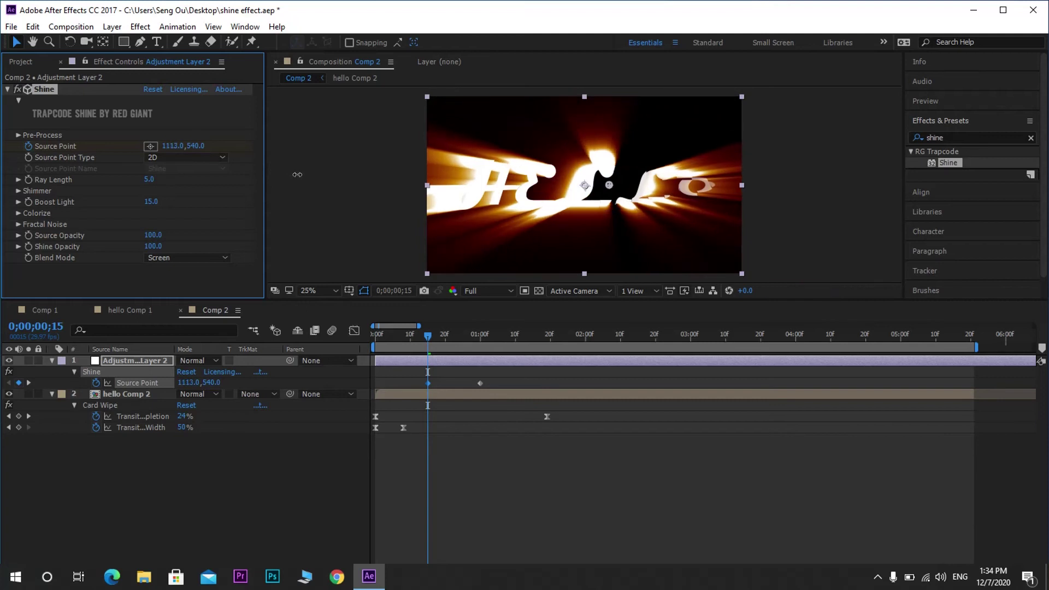
left_click_drag(426, 337, 519, 347)
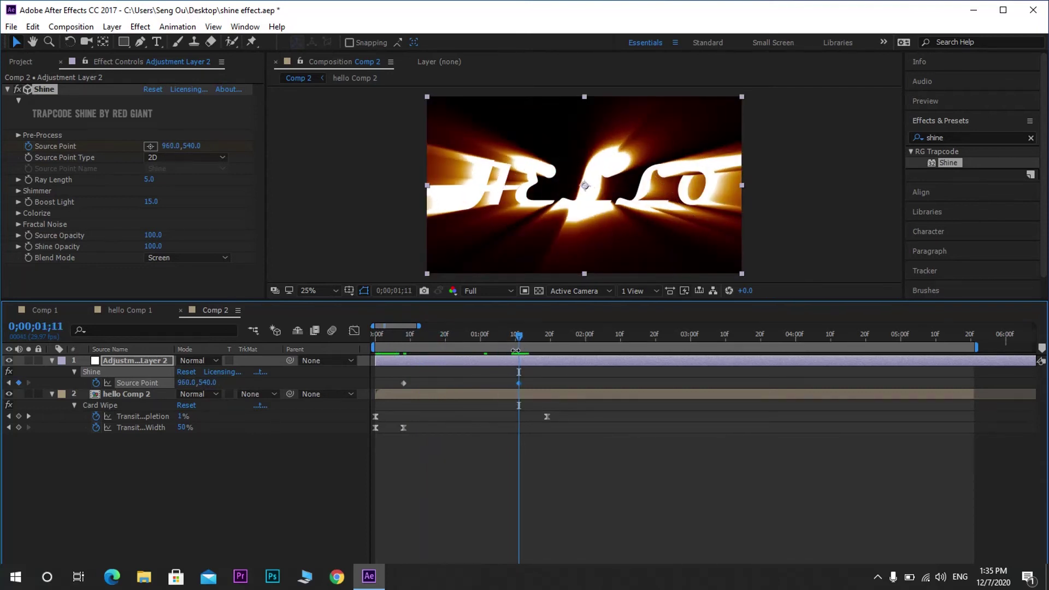
- Keyframe Boost Light from 15 down to 0 at 0;00;01;20
left_click(27, 204)
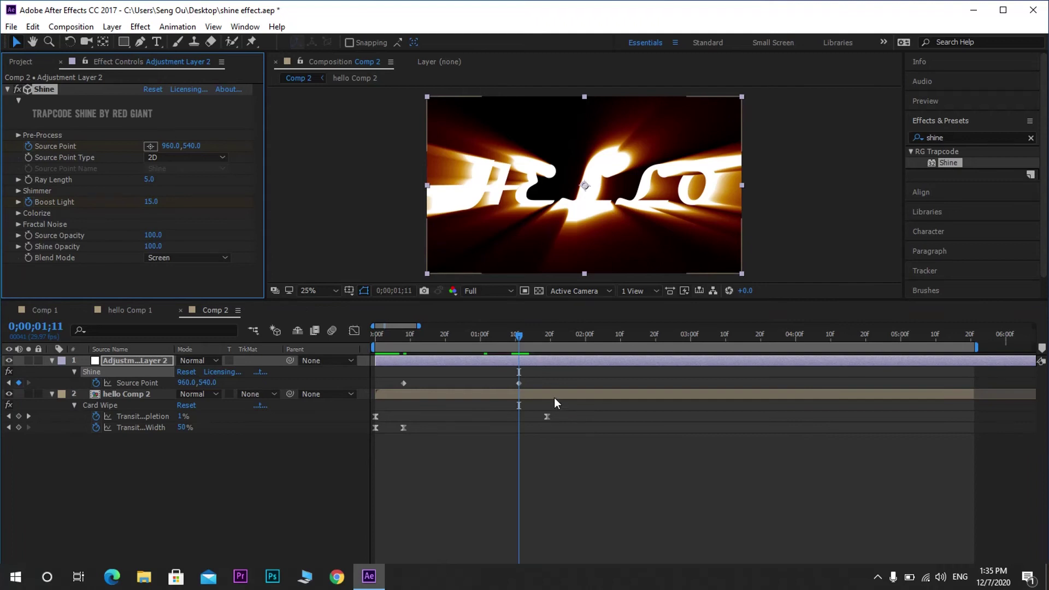
key("u")
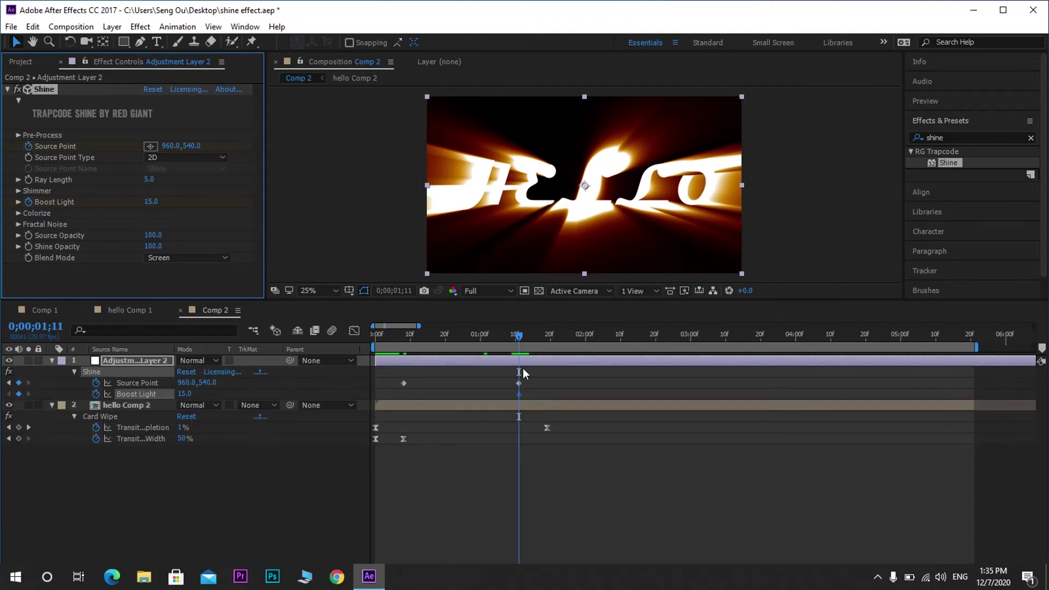
left_click_drag(518, 338, 549, 344)
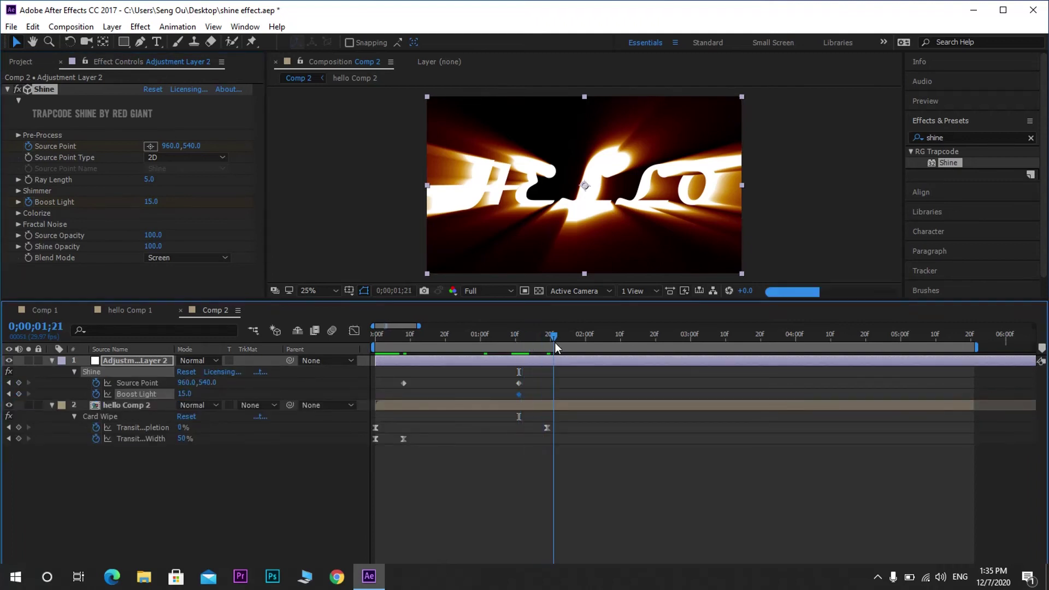
left_click(151, 203)
type("0")
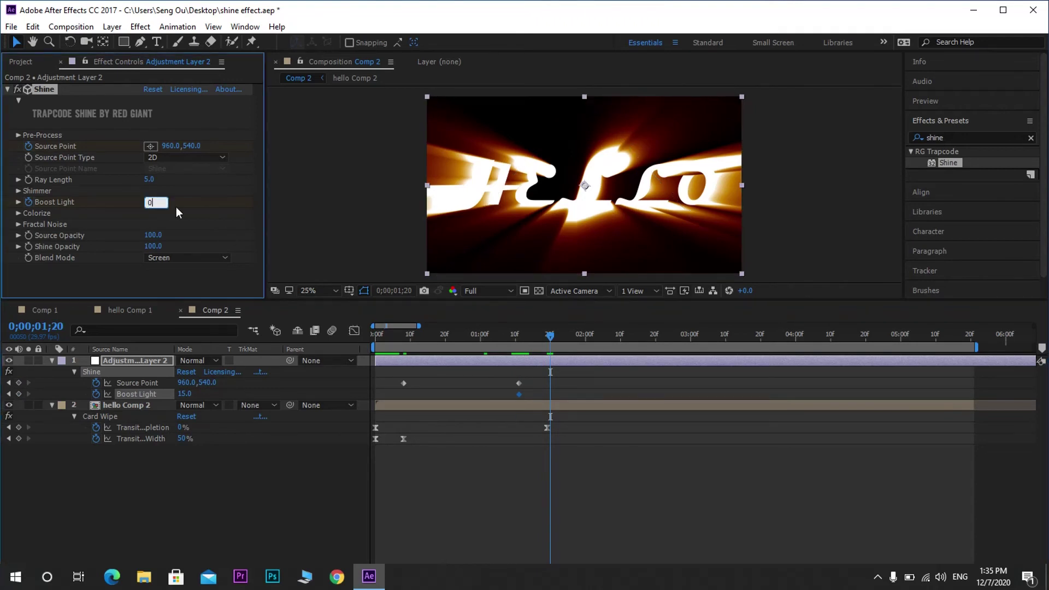
left_click(194, 207)
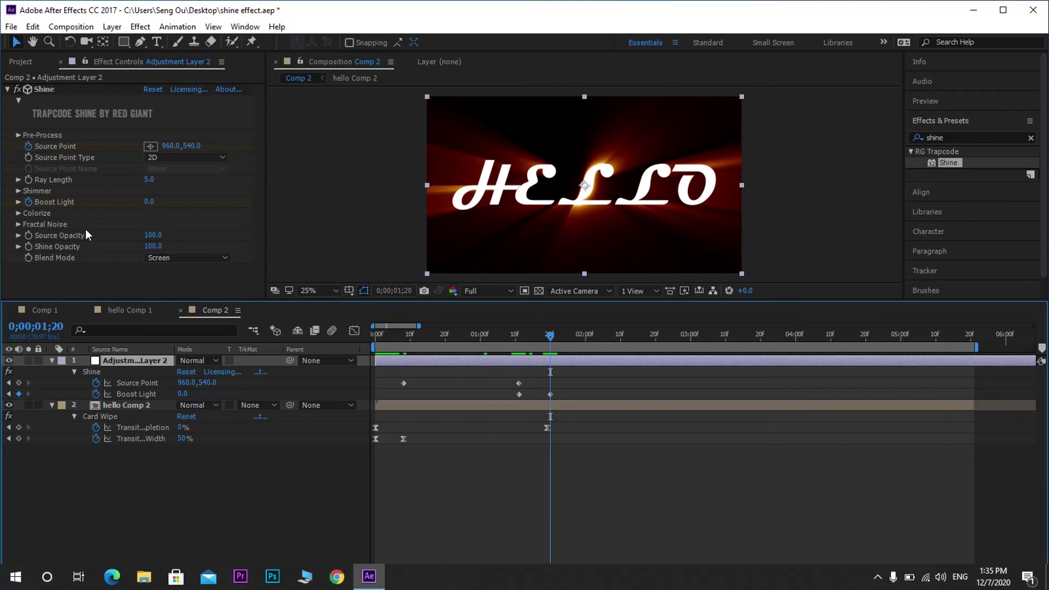
- Set Shine's Ray Length to 0 at 0;00;01;25 and scrub back to preview
left_click(34, 180)
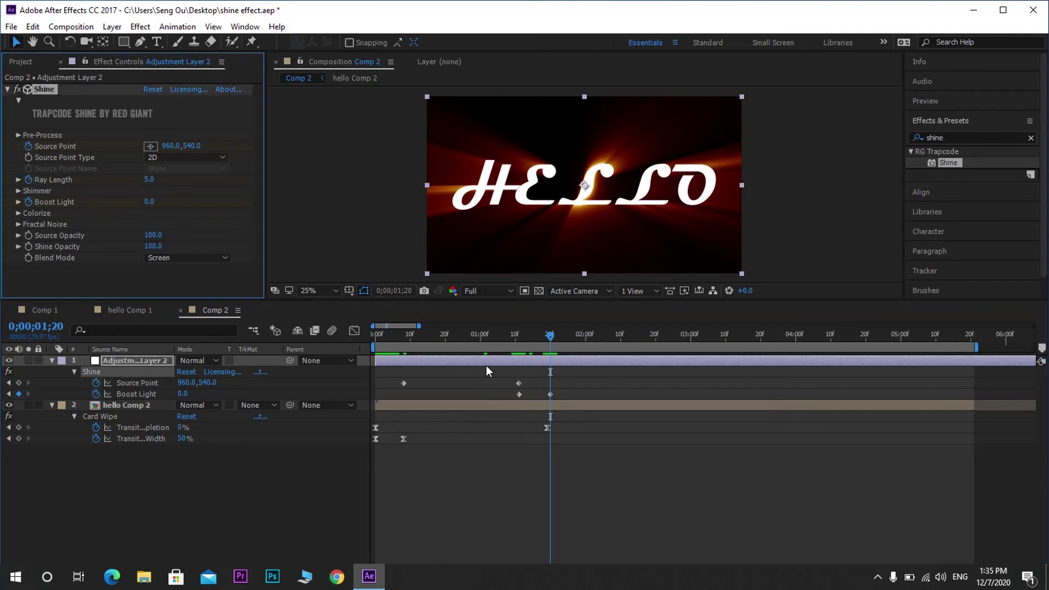
left_click_drag(553, 336, 571, 338)
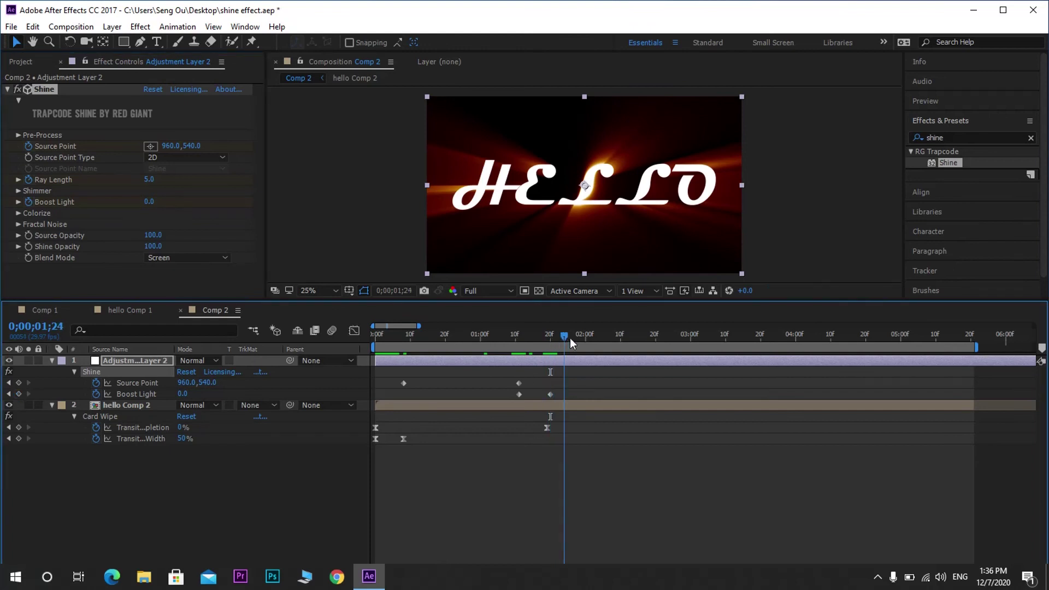
left_click(148, 179)
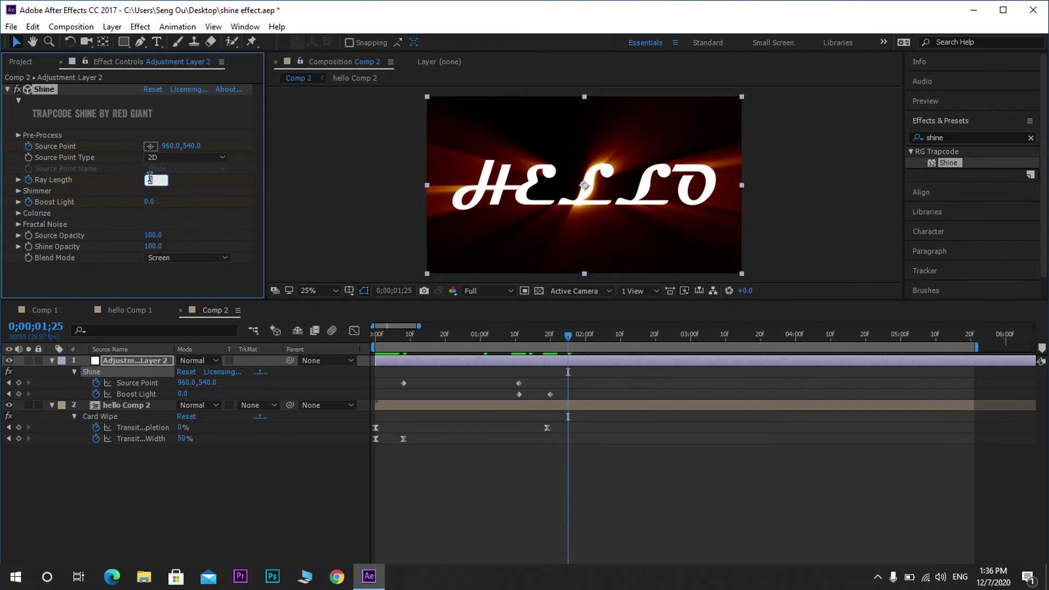
type("0")
key("Return")
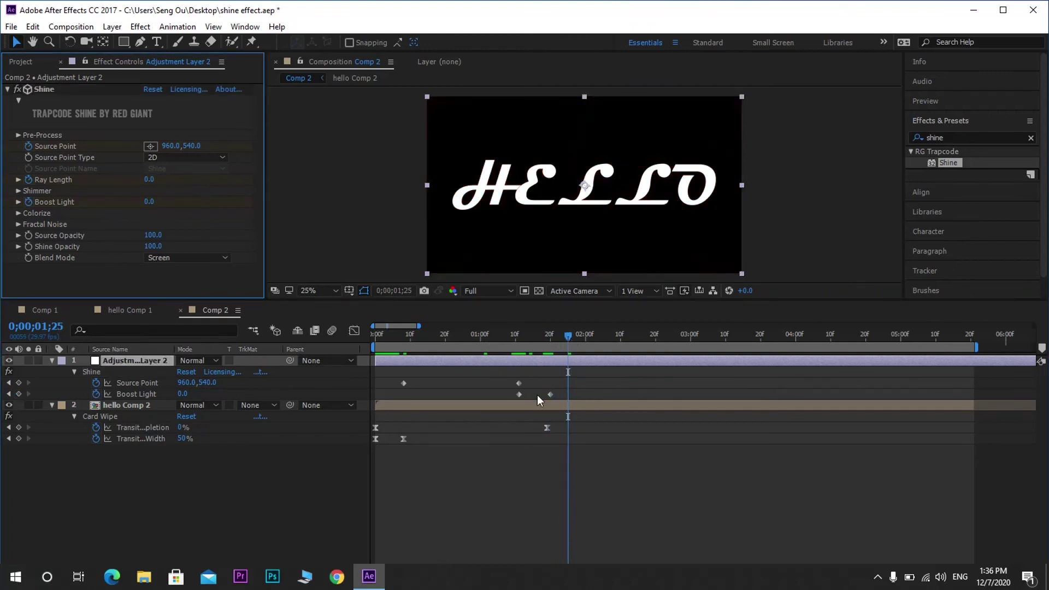
mouse_move(543, 333)
left_mouse_down()
mouse_move(484, 358)
mouse_move(596, 381)
left_mouse_up()
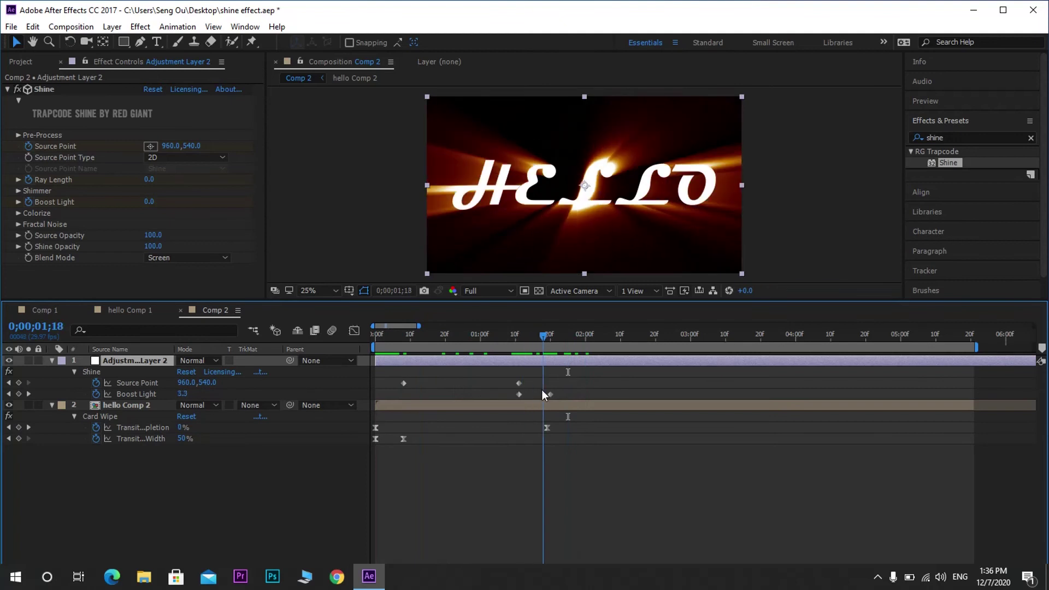
- Expand Shine's Colorize group, showing its 3-Color Gradient based on Lightness
left_click(17, 213)
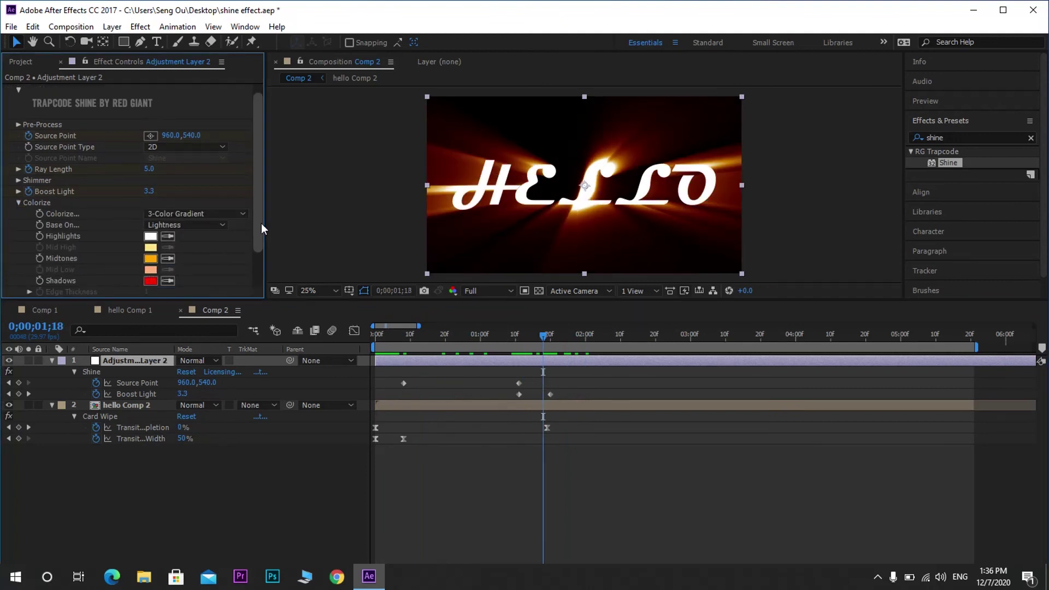
left_click_drag(261, 223, 261, 258)
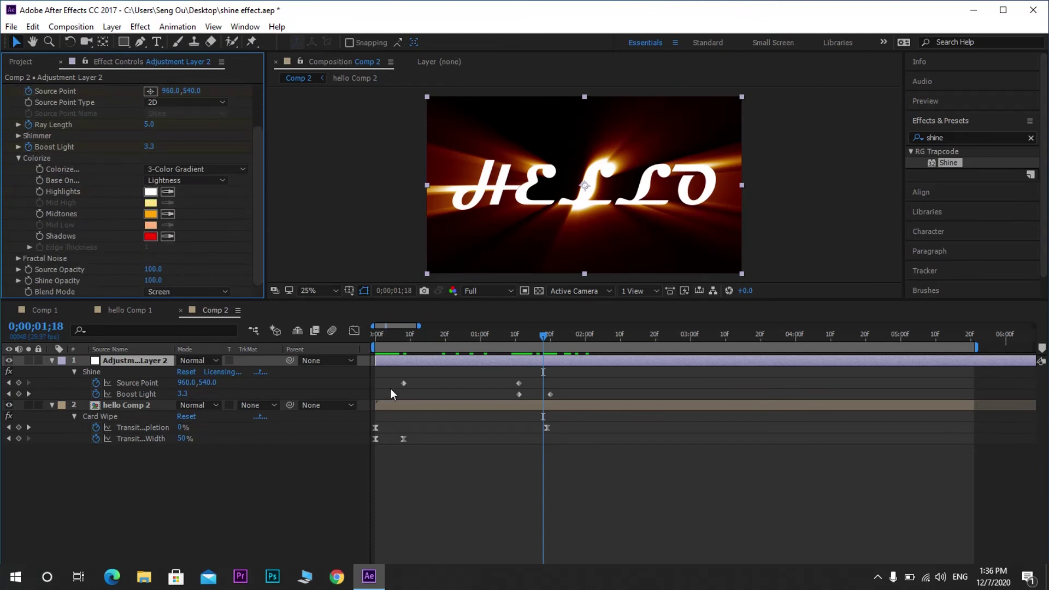
left_click_drag(527, 336, 522, 336)
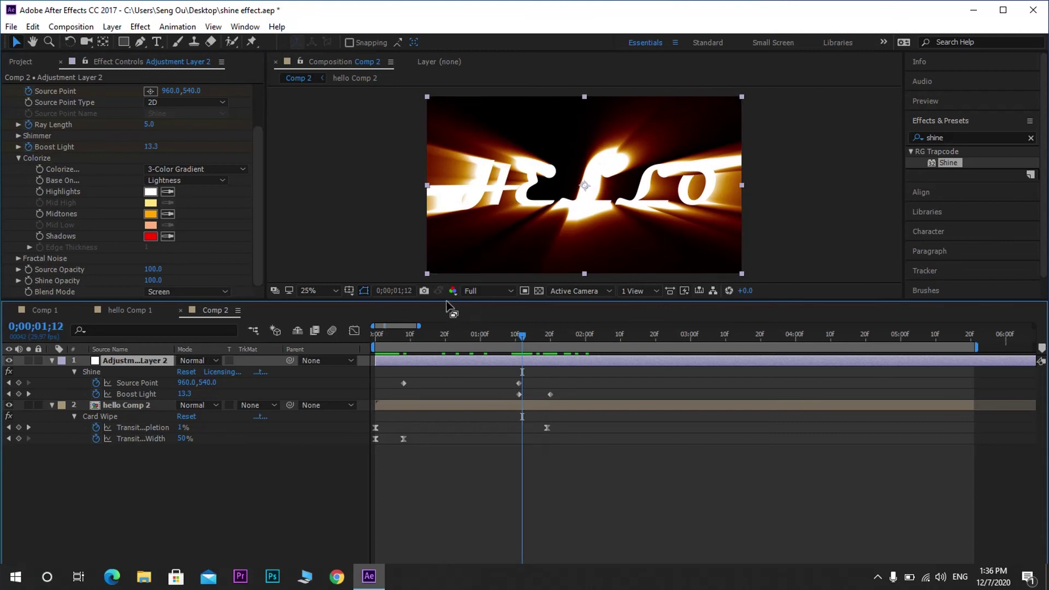
- Apply Easy Ease to all Source Point and Boost Light keyframes and view their speed curves
left_click_drag(439, 300, 439, 277)
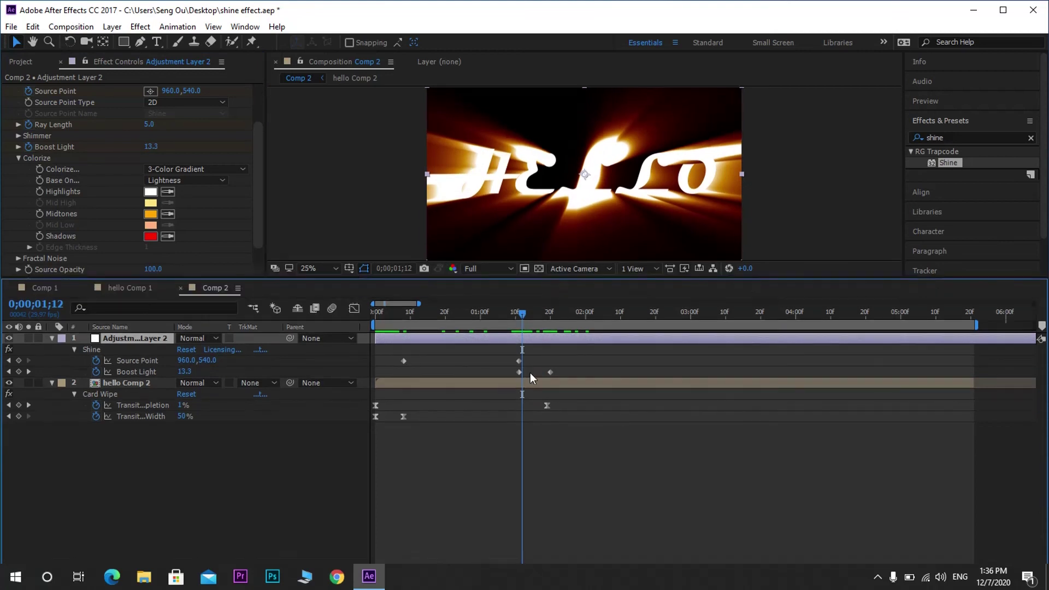
left_click_drag(565, 352, 363, 377)
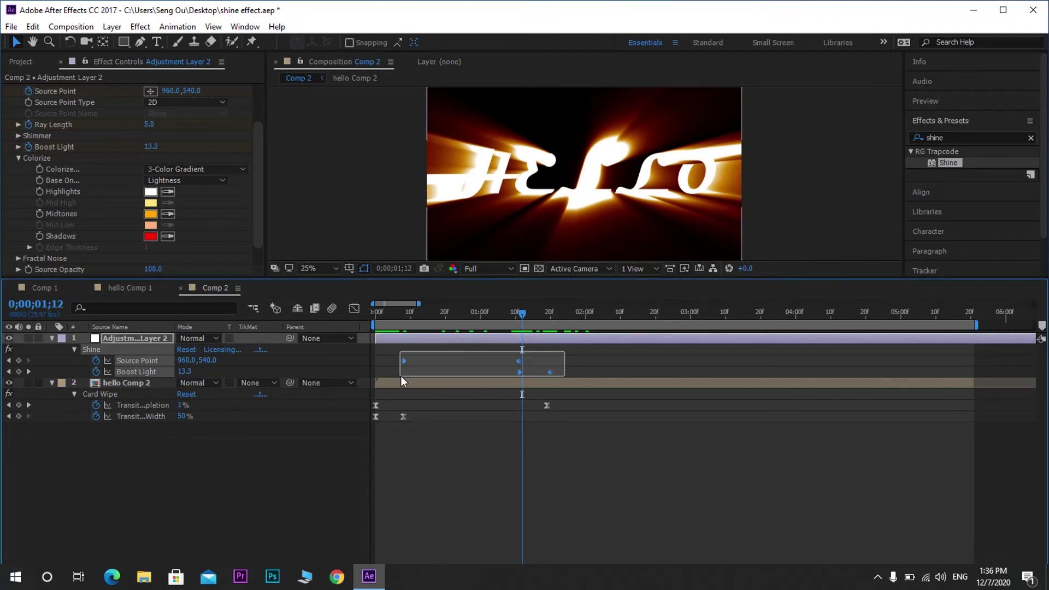
left_click_drag(363, 376, 343, 377)
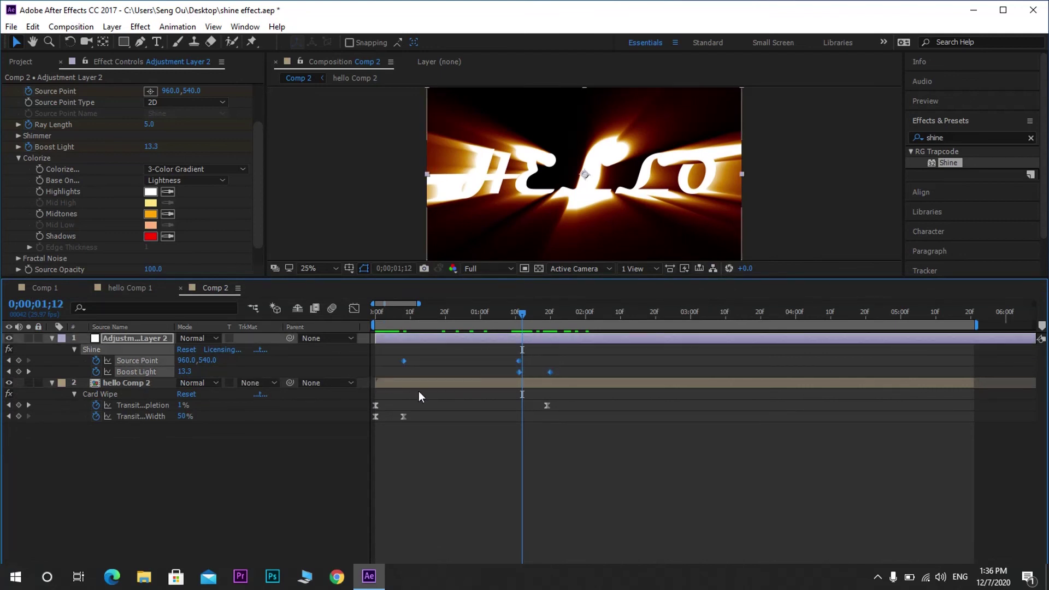
key("minus")
key("minus")
left_click_drag(436, 354, 366, 374)
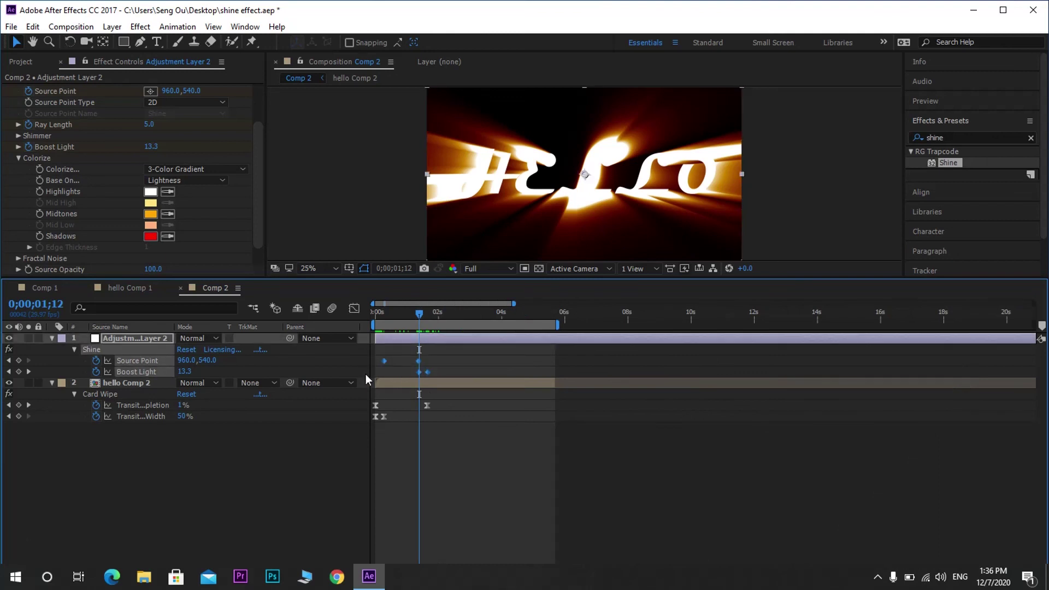
right_click(418, 361)
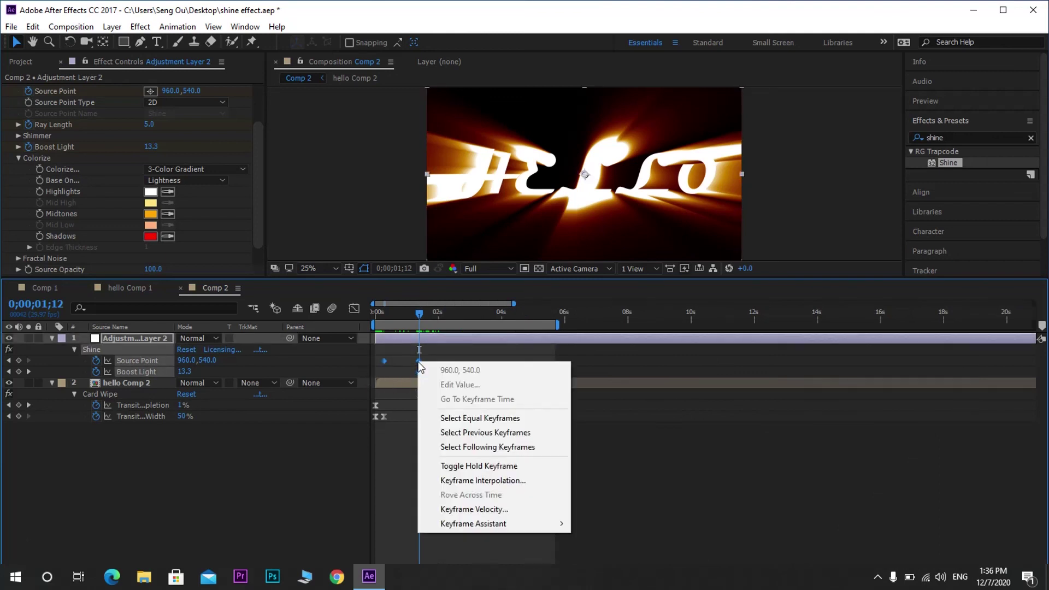
mouse_move(507, 525)
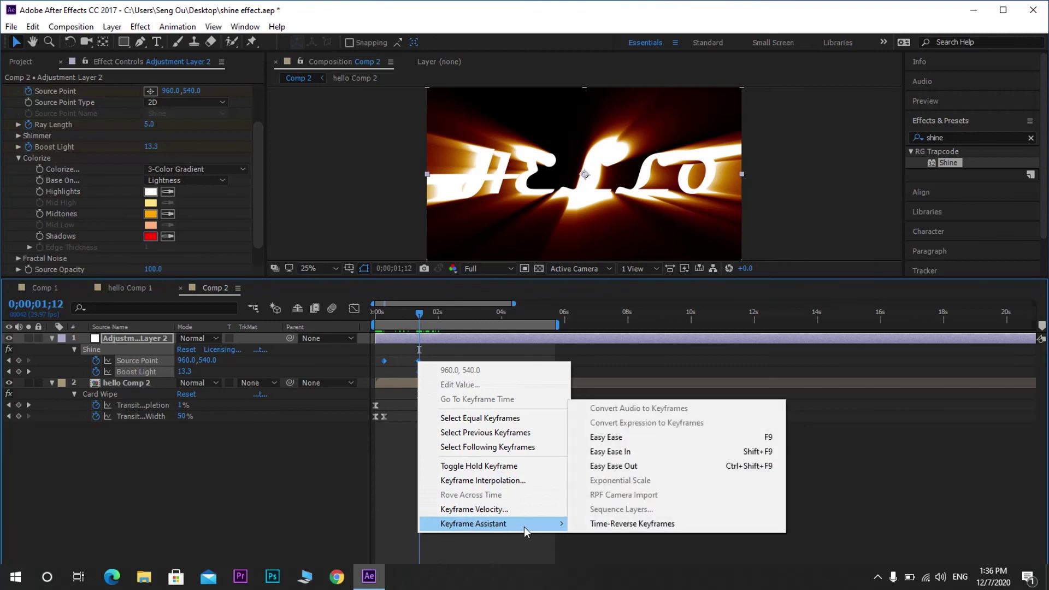
left_click(628, 443)
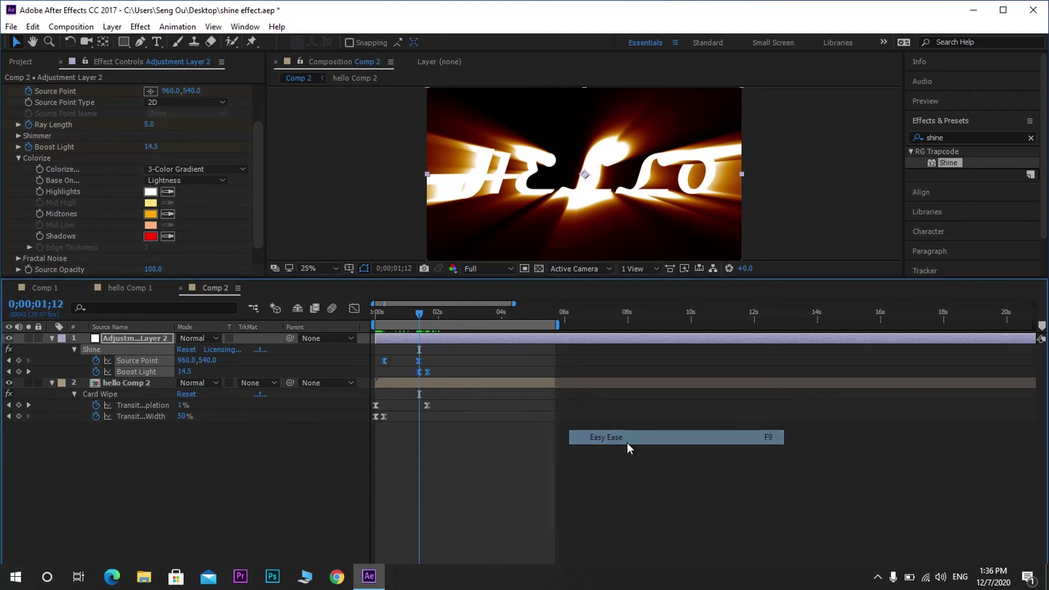
left_click(353, 309)
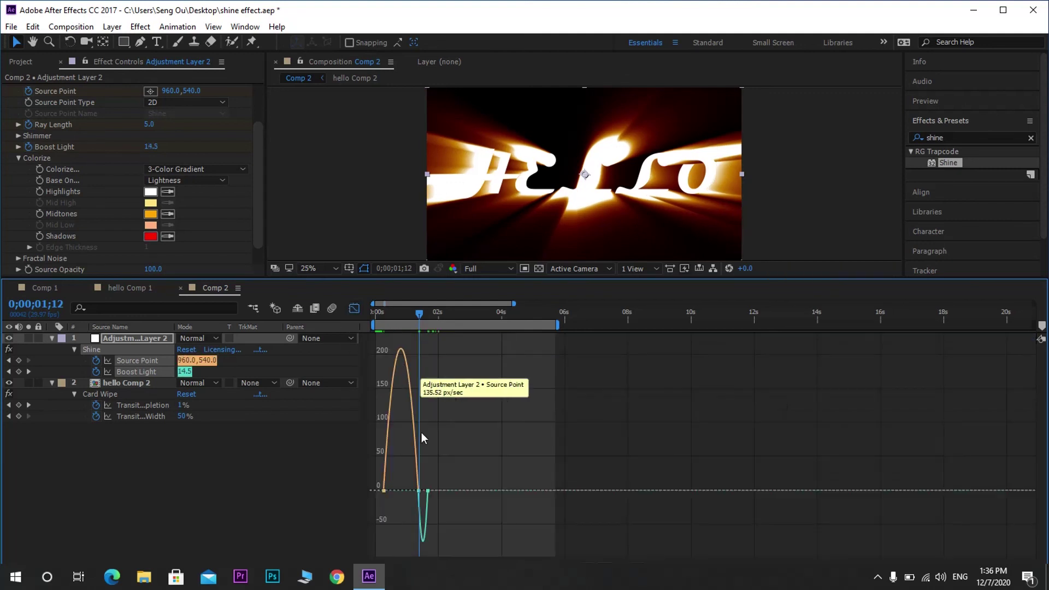
- Raise the ease influence on the first Source Point and Boost Light keyframes to about 65%
left_click(384, 490)
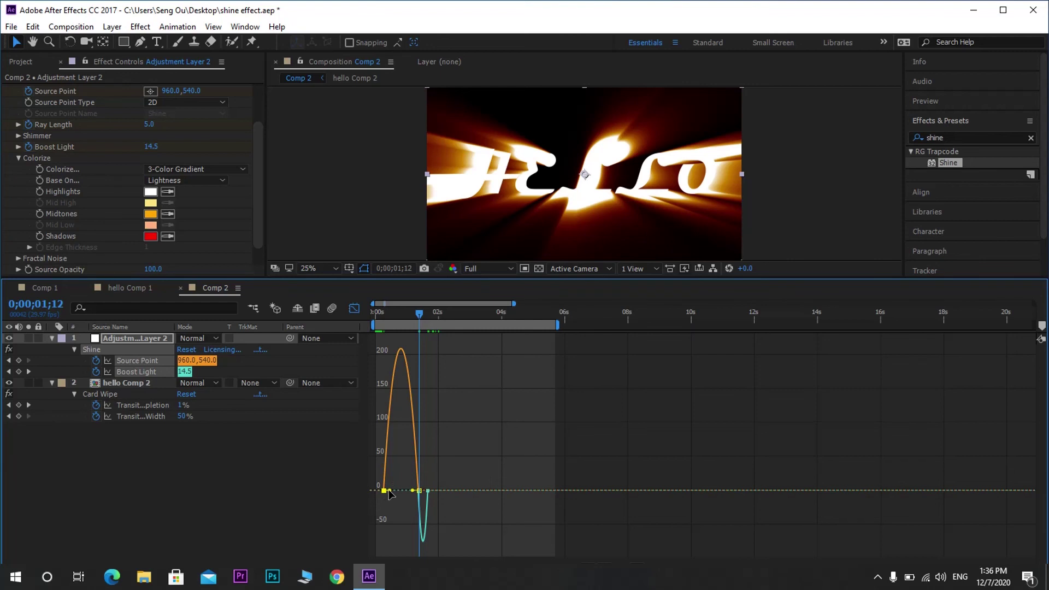
left_click_drag(390, 491, 394, 491)
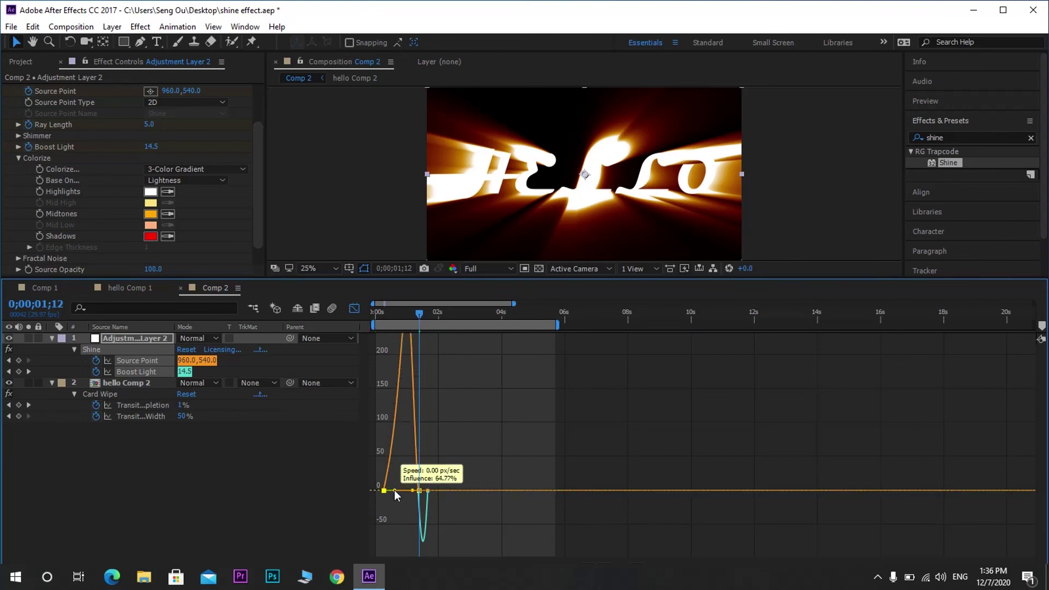
left_click(427, 502)
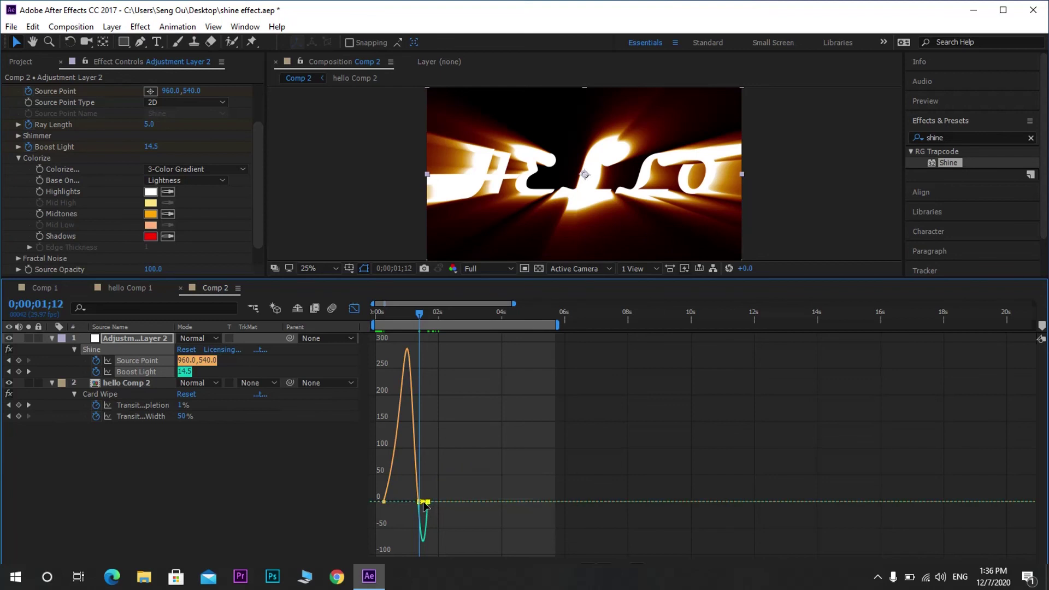
key("shift+F3")
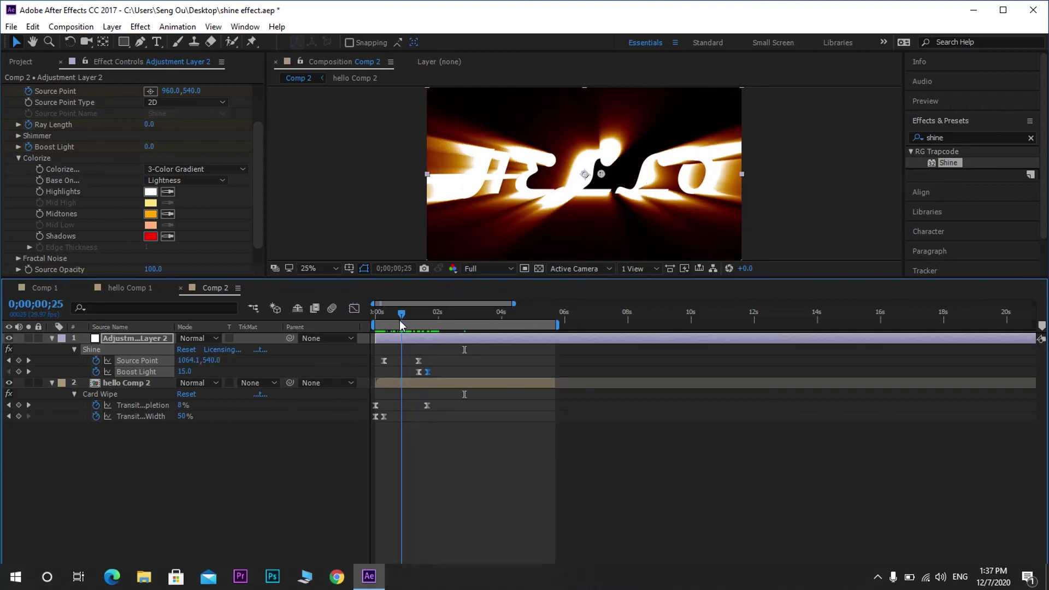